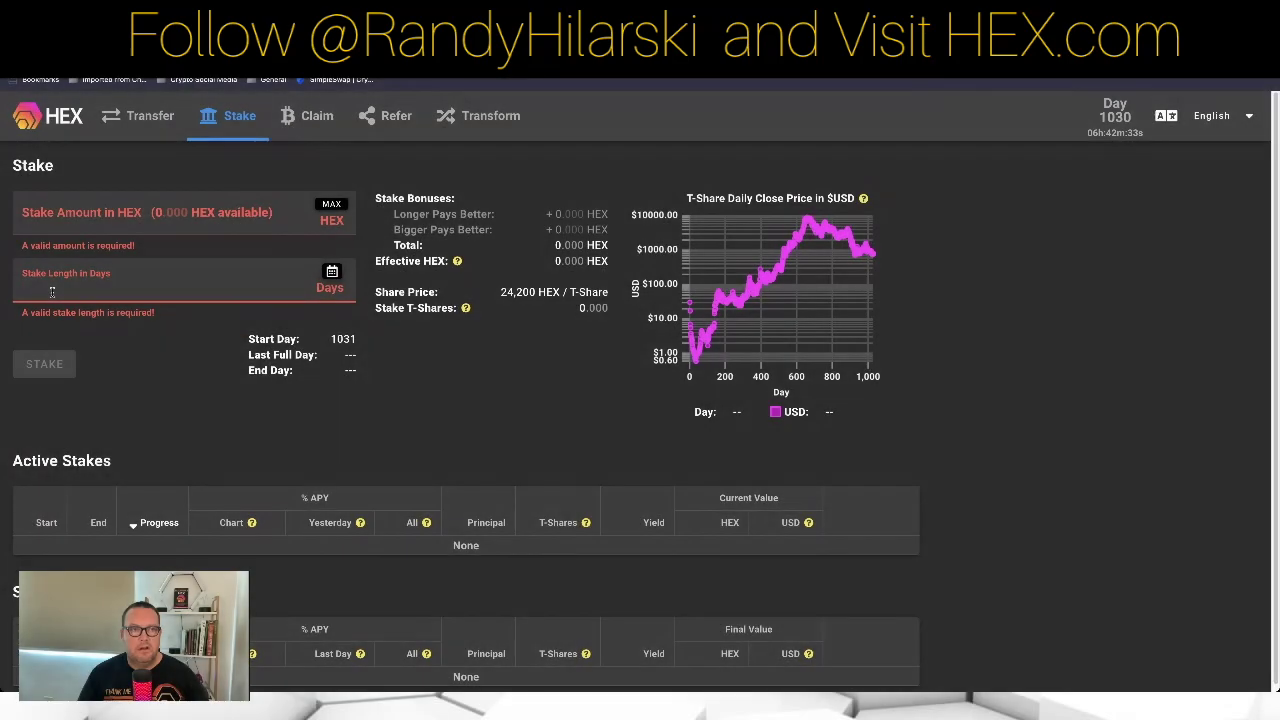
- Enter a stake amount of 24200 HEX and a stake length of 365 days
{"action": "left_click", "coordinate": [52, 291]}
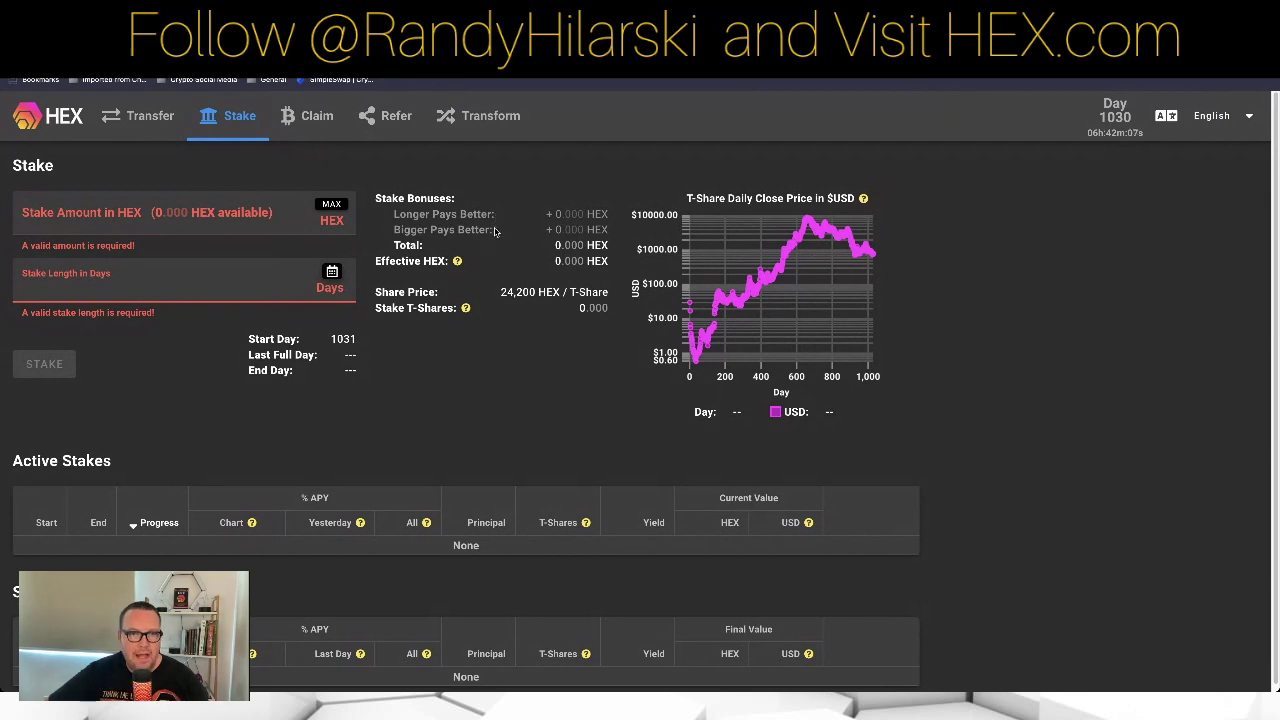
{"action": "mouse_move", "coordinate": [401, 312]}
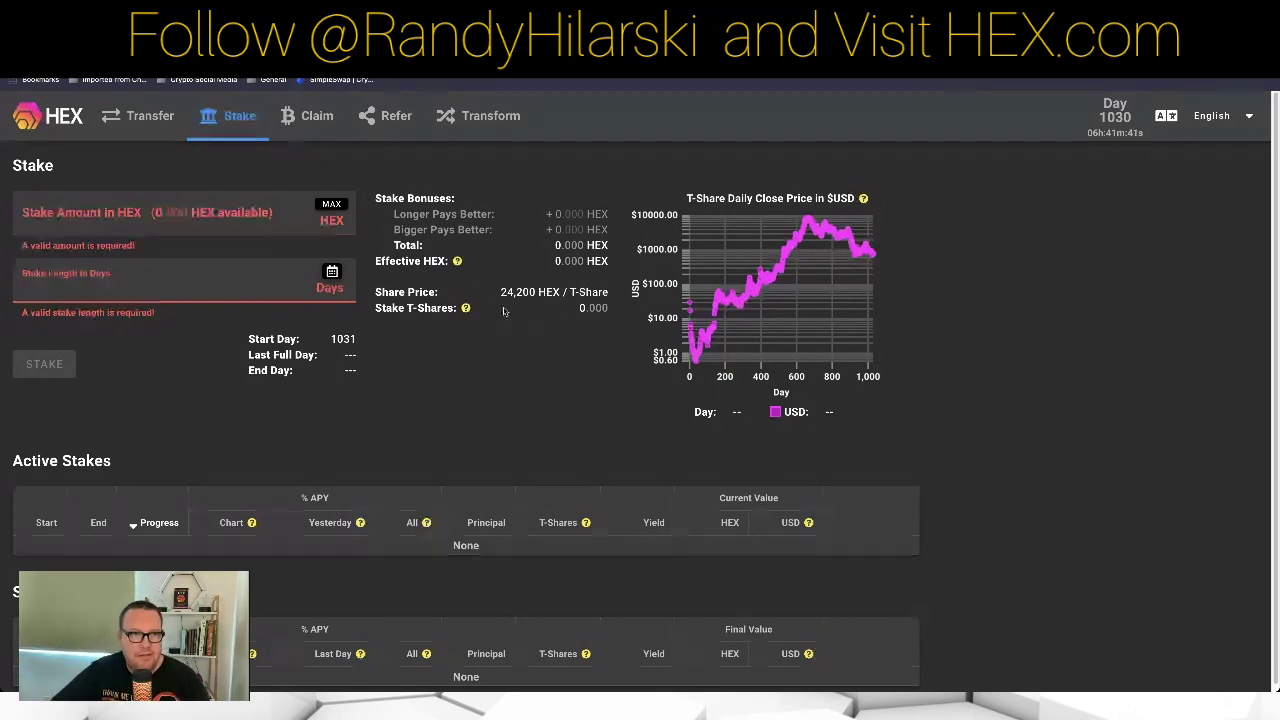
{"action": "left_click", "coordinate": [88, 216]}
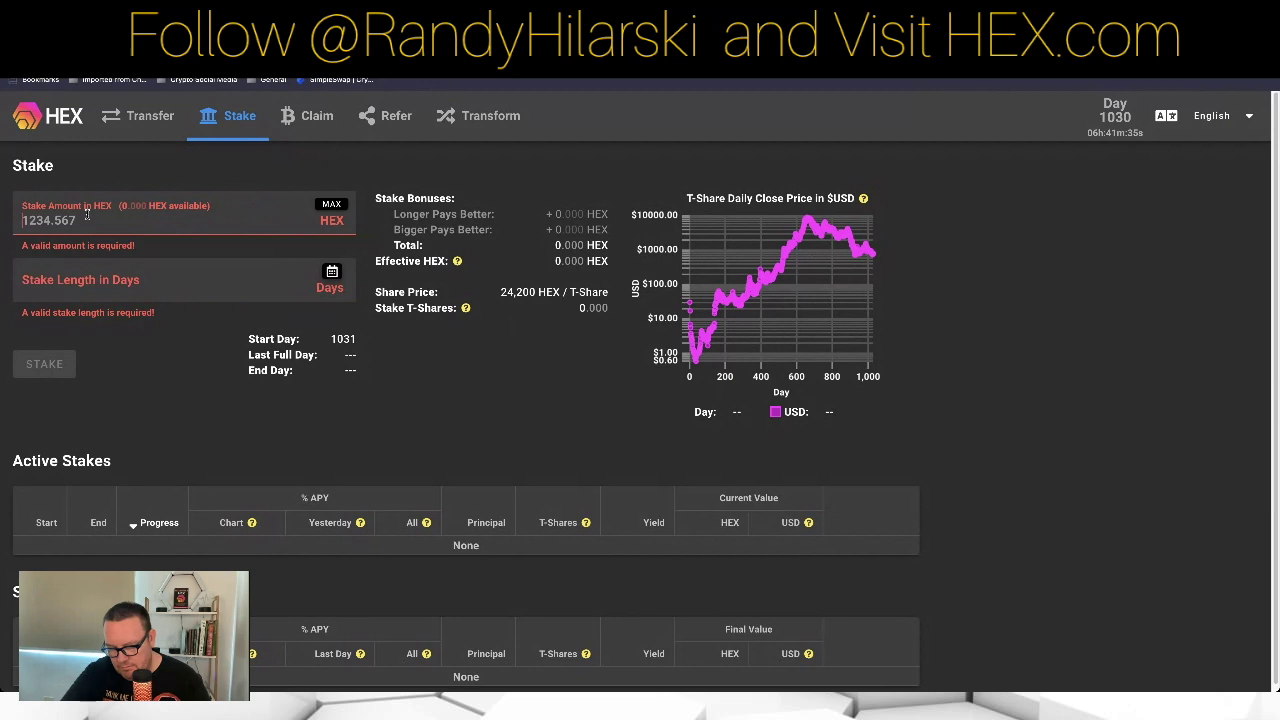
{"action": "type", "text": "242"}
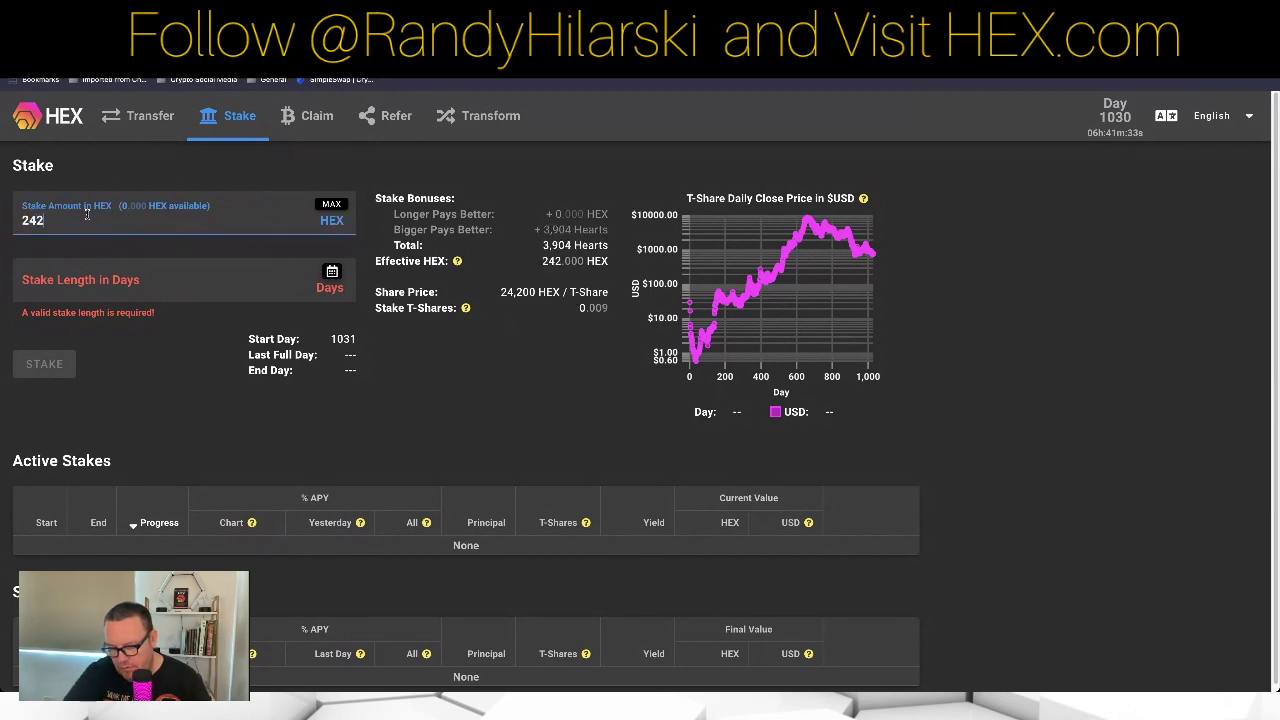
{"action": "type", "text": "00"}
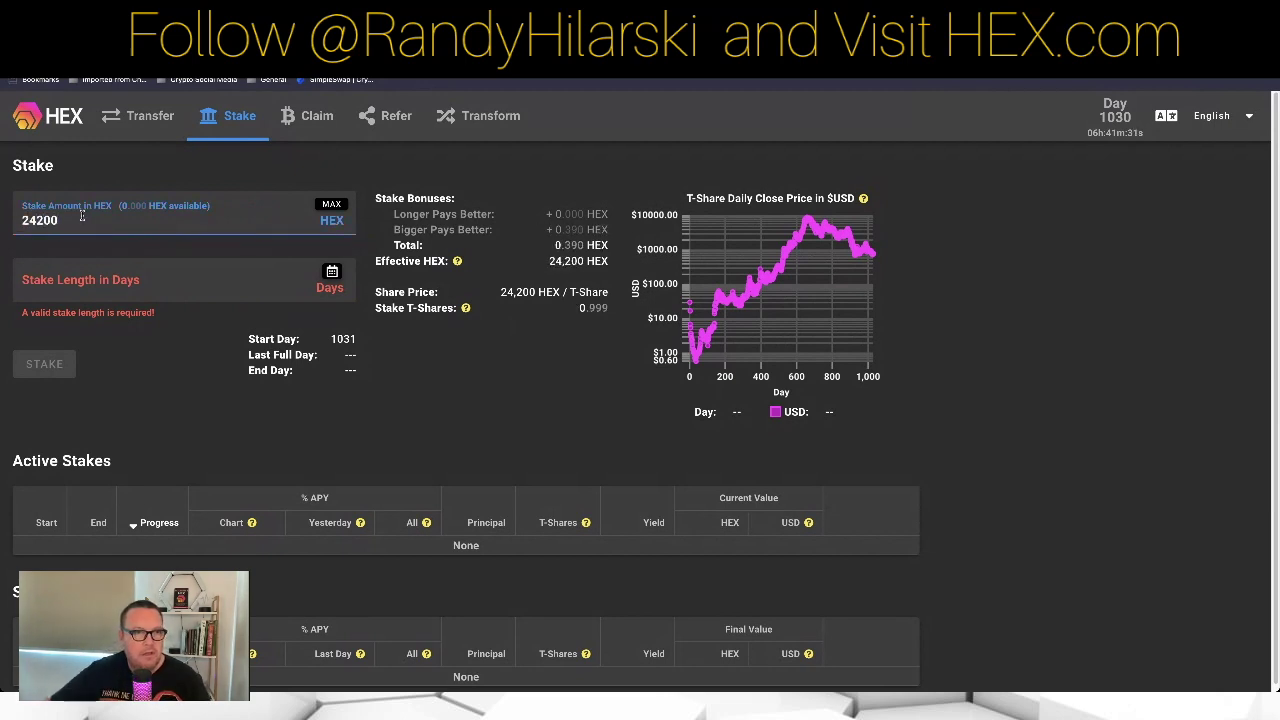
{"action": "left_click", "coordinate": [36, 286]}
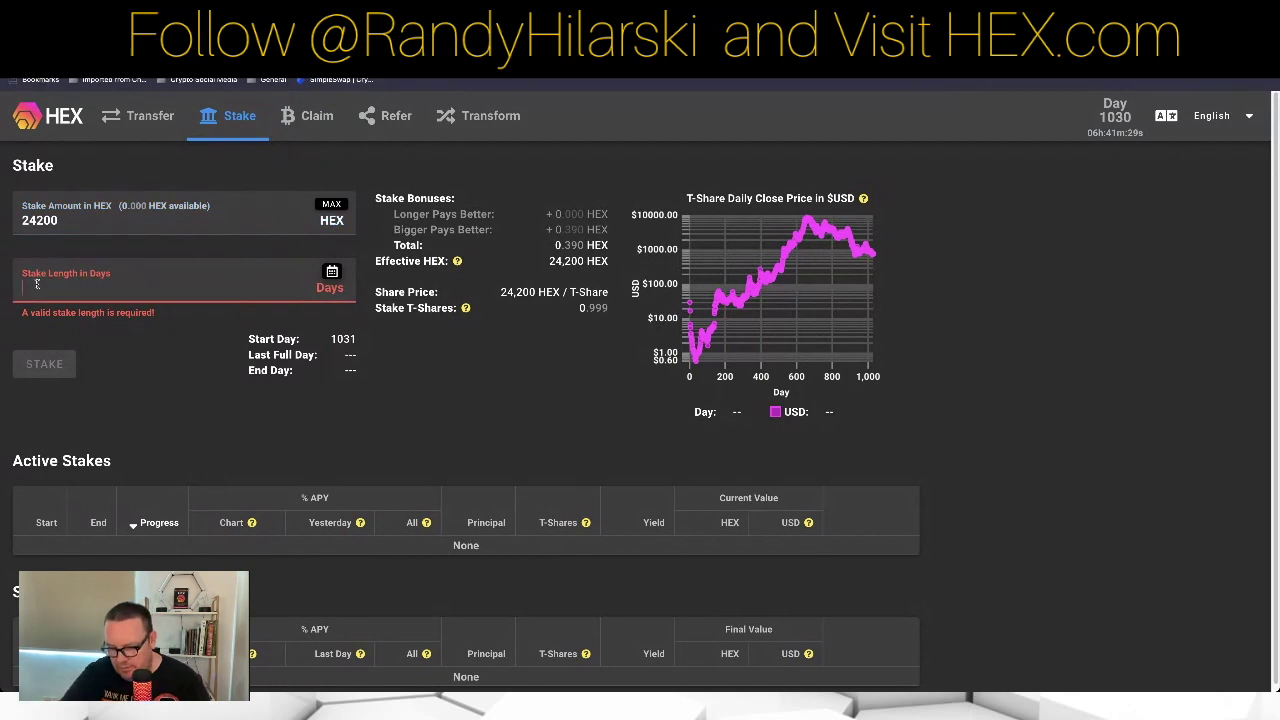
{"action": "type", "text": "365"}
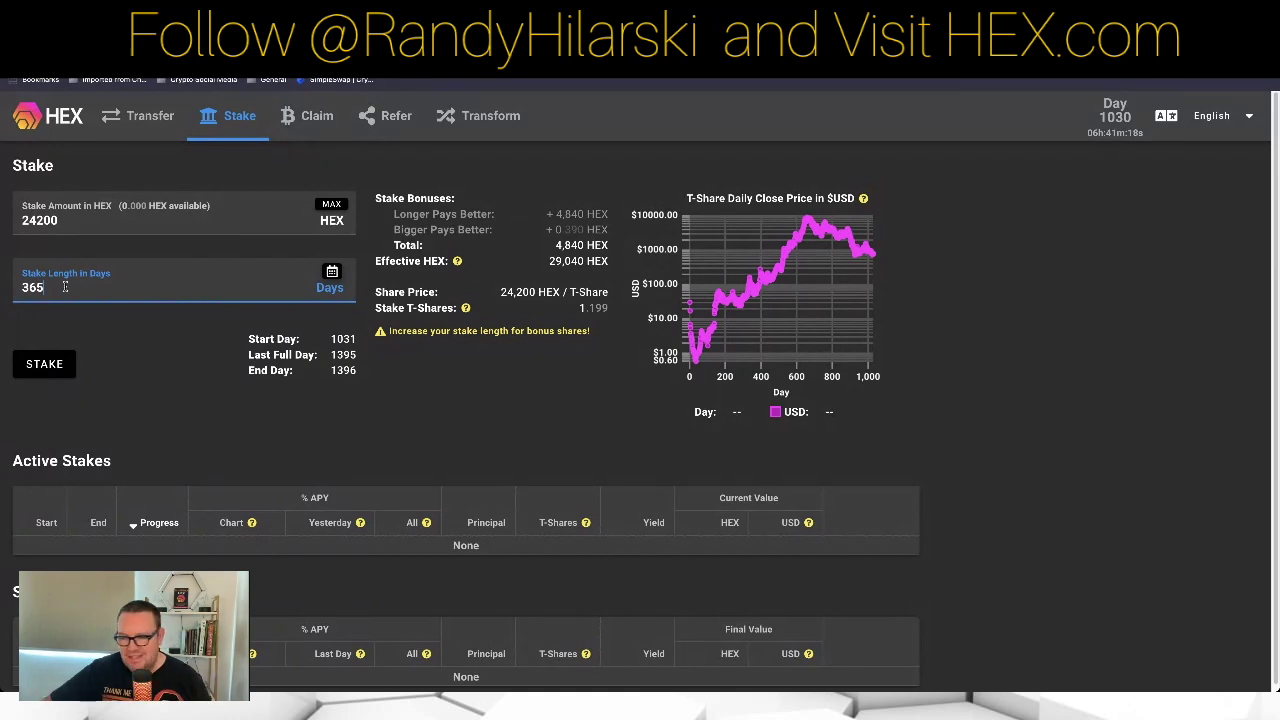
- Try stake lengths of 100 days and 10 days for the same HEX amount
{"action": "key", "text": "BackSpace"}
{"action": "key", "text": "BackSpace"}
{"action": "key", "text": "BackSpace"}
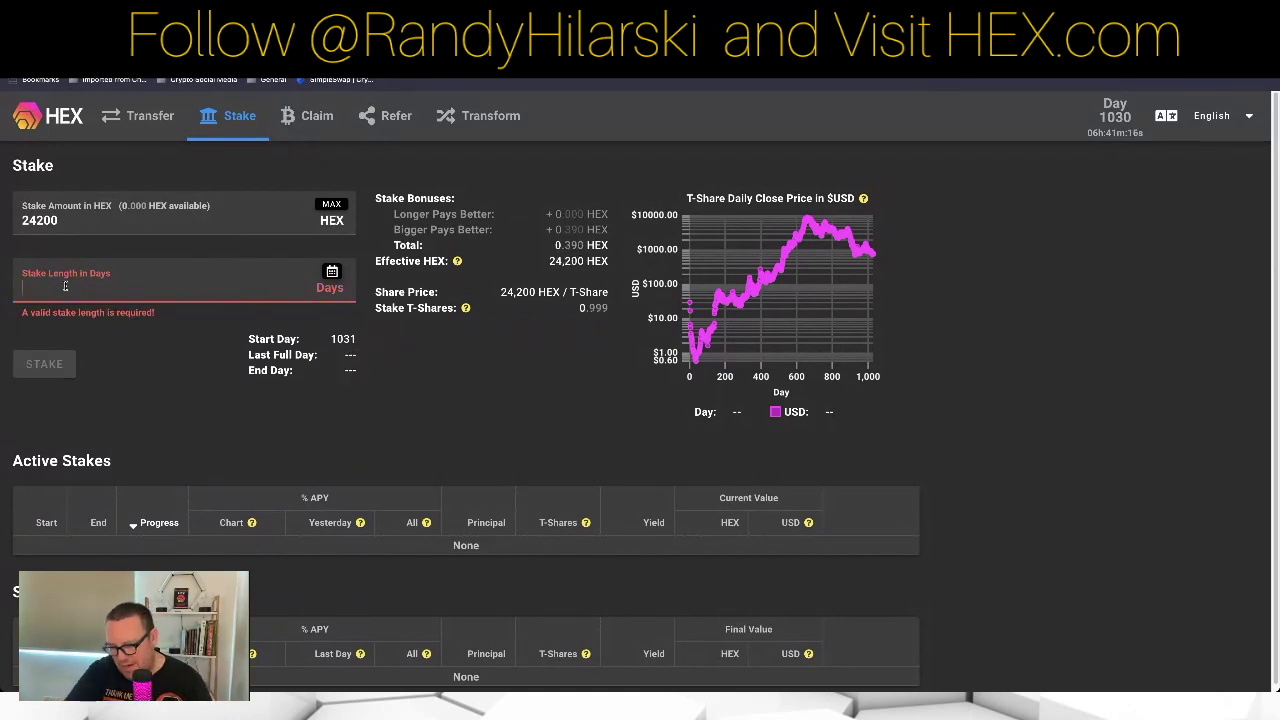
{"action": "type", "text": "100"}
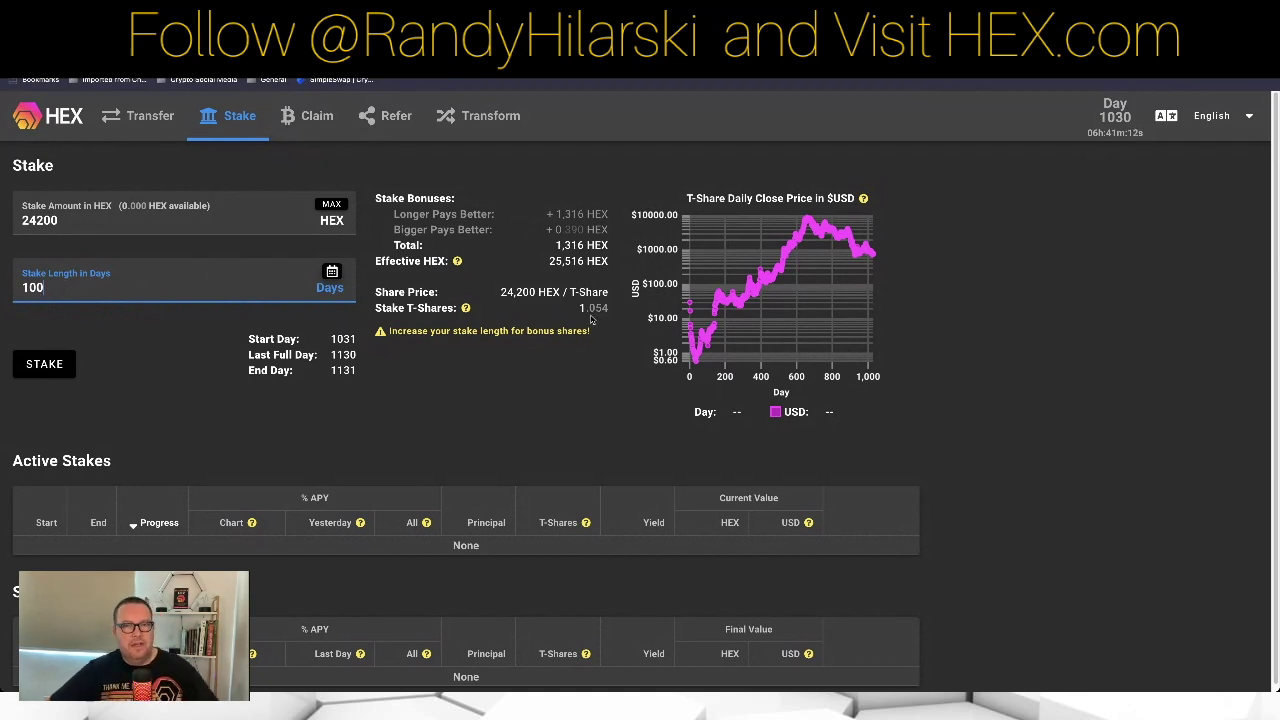
{"action": "key", "text": "BackSpace"}
{"action": "key", "text": "BackSpace"}
{"action": "key", "text": "BackSpace"}
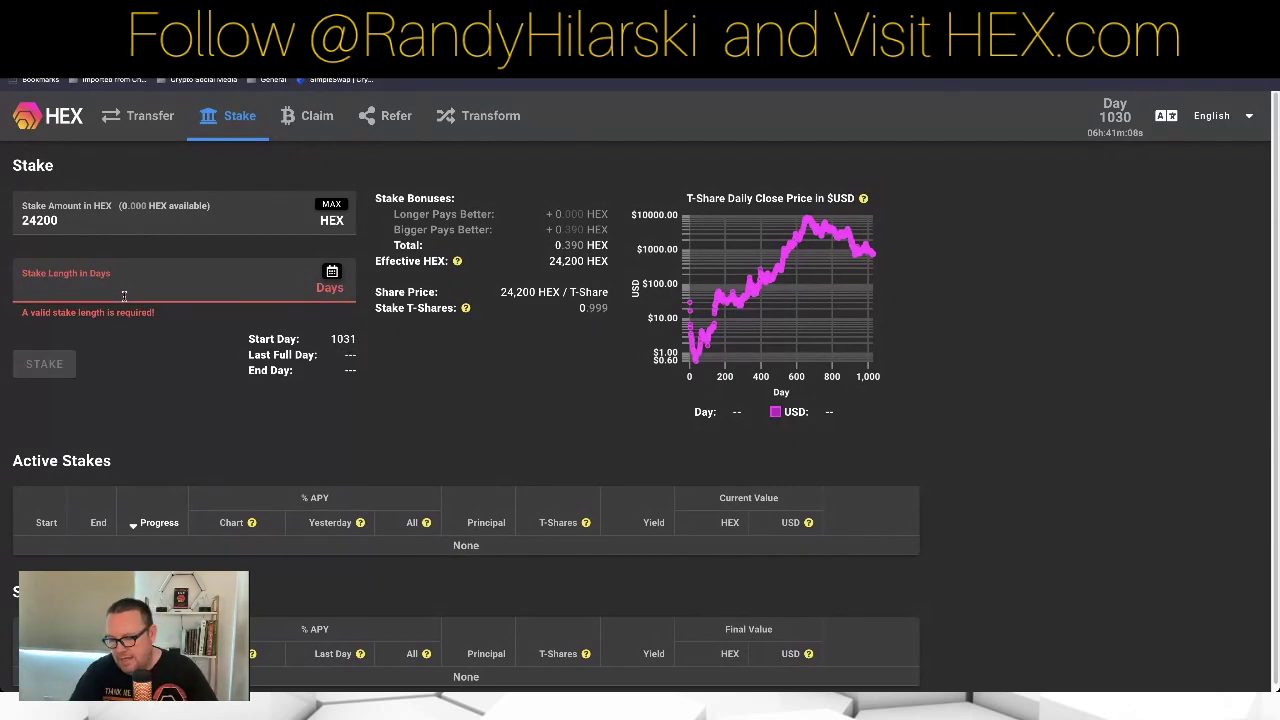
{"action": "type", "text": "10"}
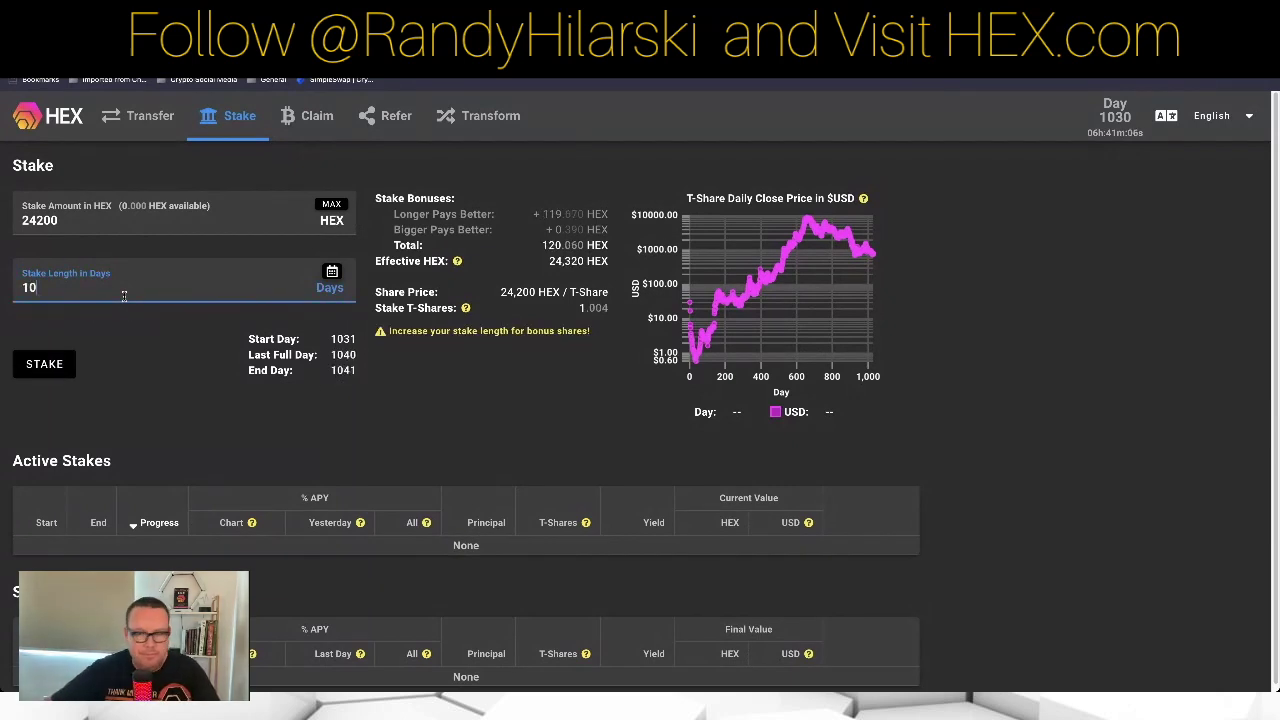
- Set the stake length to 3650 days
{"action": "key", "text": "BackSpace"}
{"action": "key", "text": "BackSpace"}
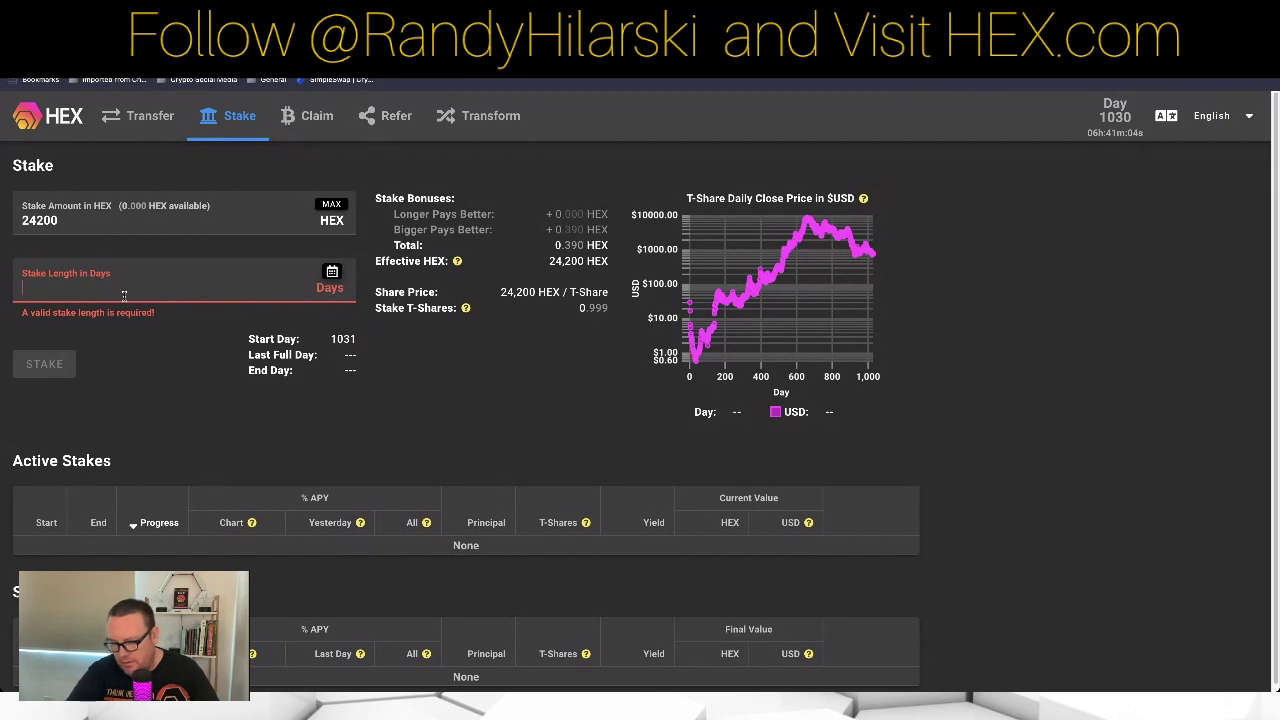
{"action": "type", "text": "3650"}
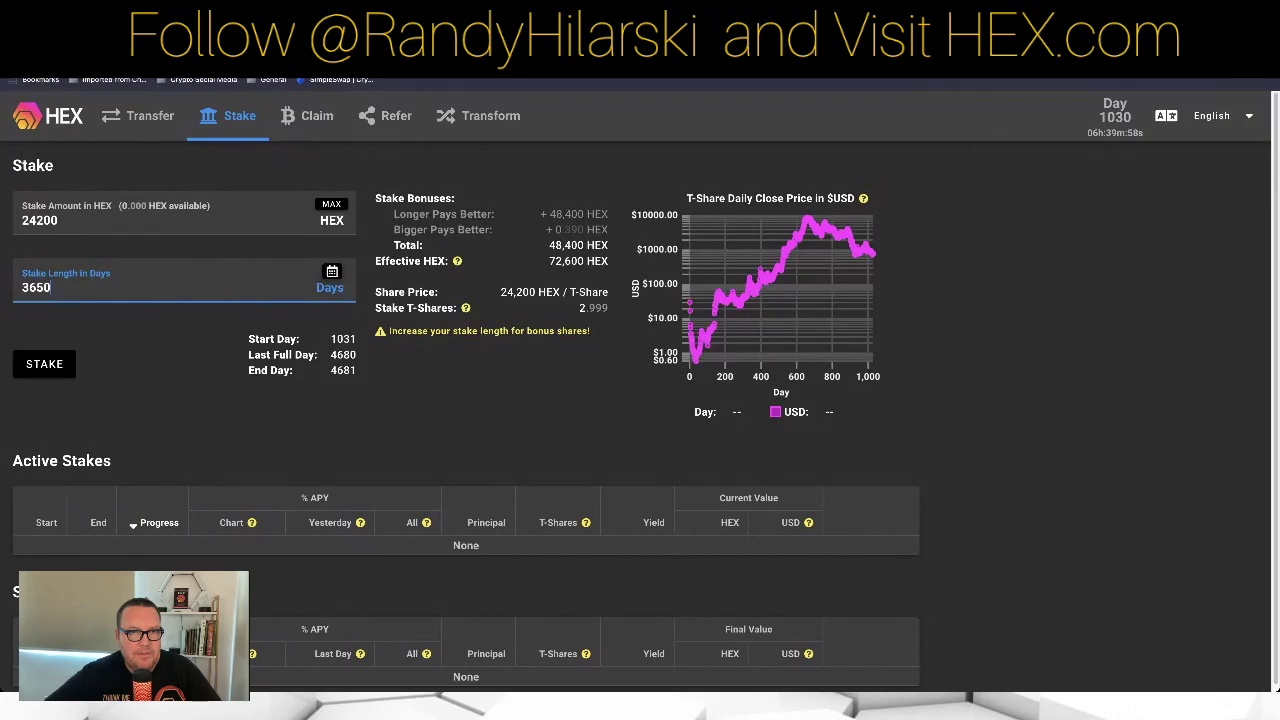
- Switch to the Hedron DApp page and look over its daily data charts and HEX stakes section
{"action": "key", "text": "ctrl+Tab"}
{"action": "scroll", "coordinate": [560, 420], "scroll_direction": "down", "scroll_amount": 3}
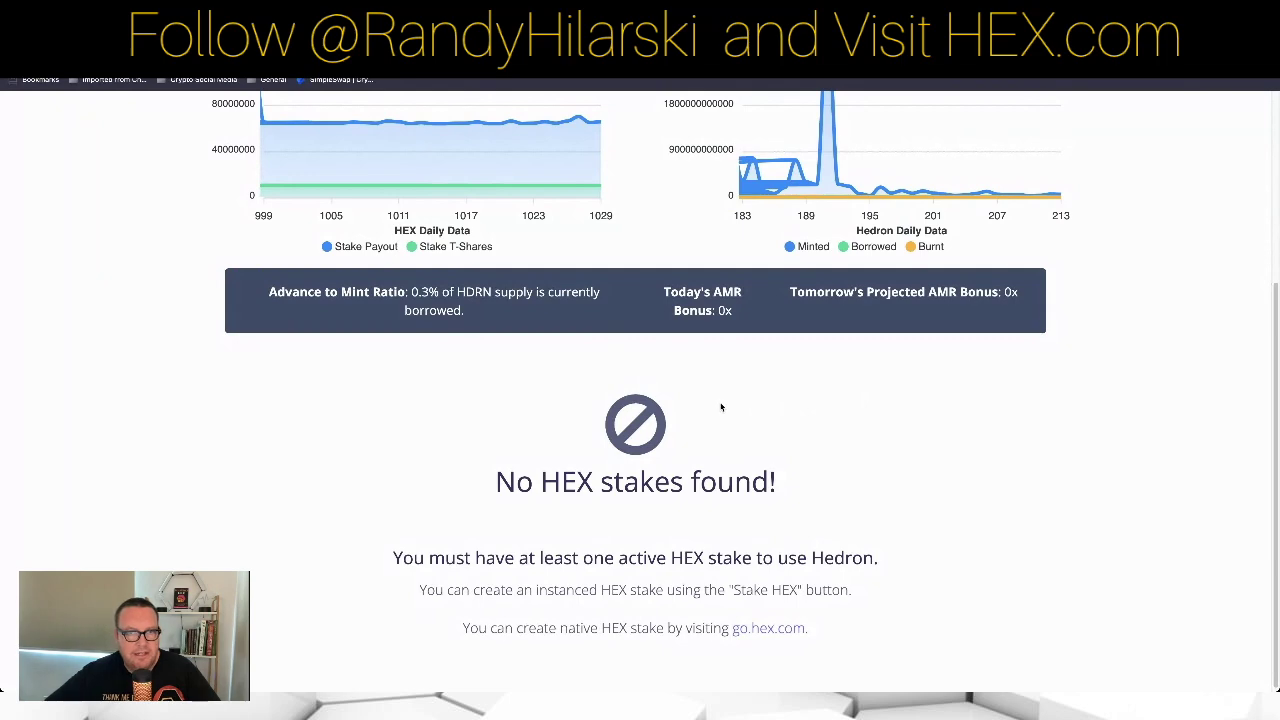
{"action": "scroll", "coordinate": [634, 400], "scroll_direction": "up", "scroll_amount": 1}
{"action": "scroll", "coordinate": [634, 400], "scroll_direction": "up", "scroll_amount": 3}
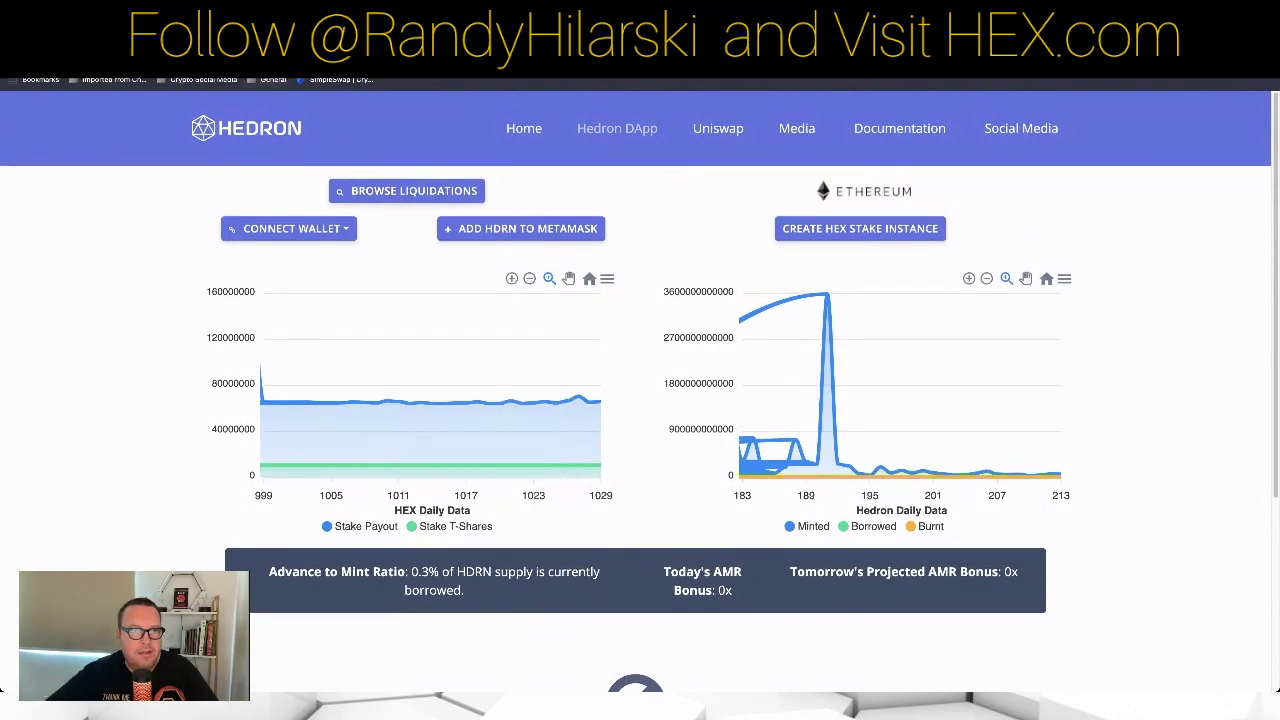
- Switch to the Icosa X Hedron app, open the new HEX stake form and check the available stake types
{"action": "key", "text": "ctrl+Tab"}
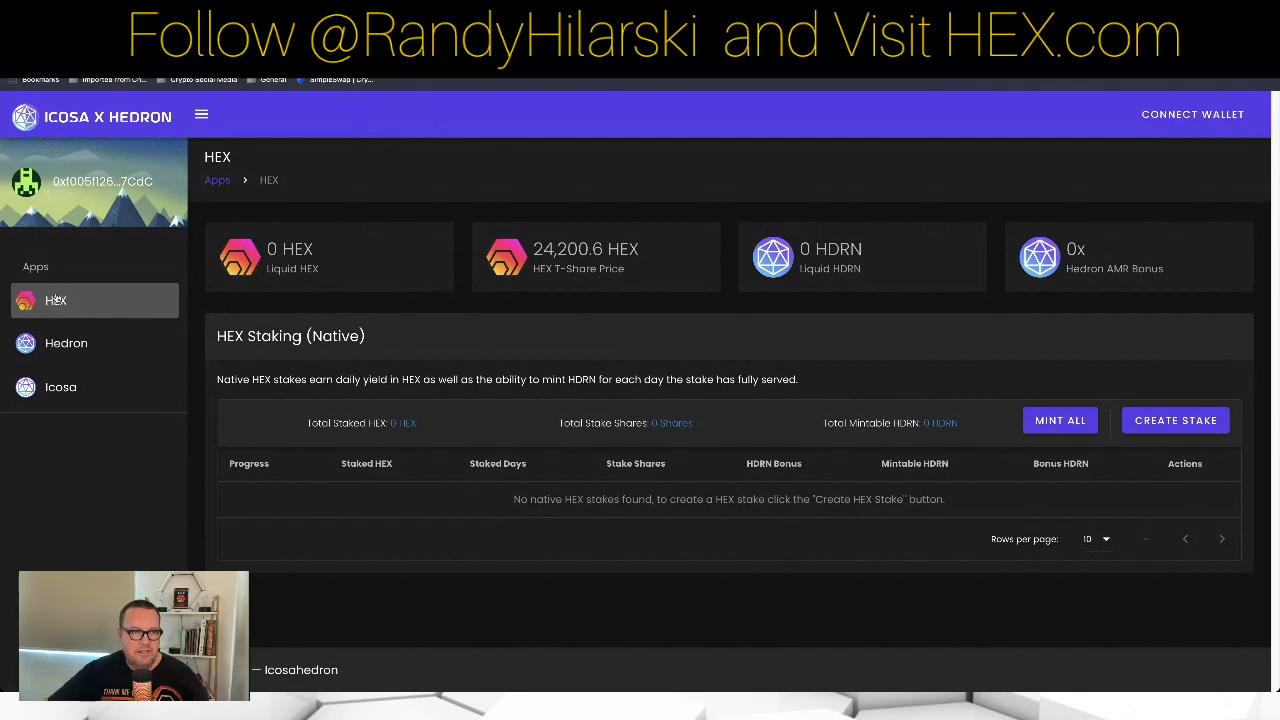
{"action": "left_click", "coordinate": [1172, 425]}
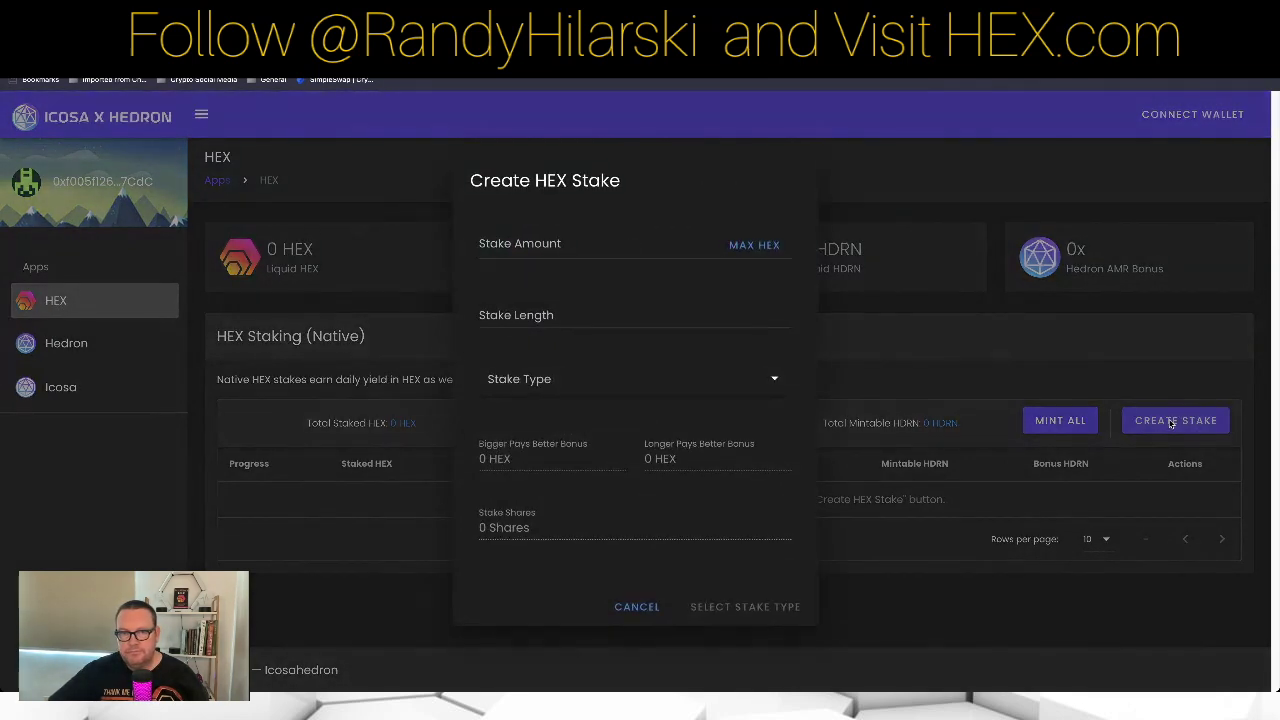
{"action": "left_click", "coordinate": [776, 386]}
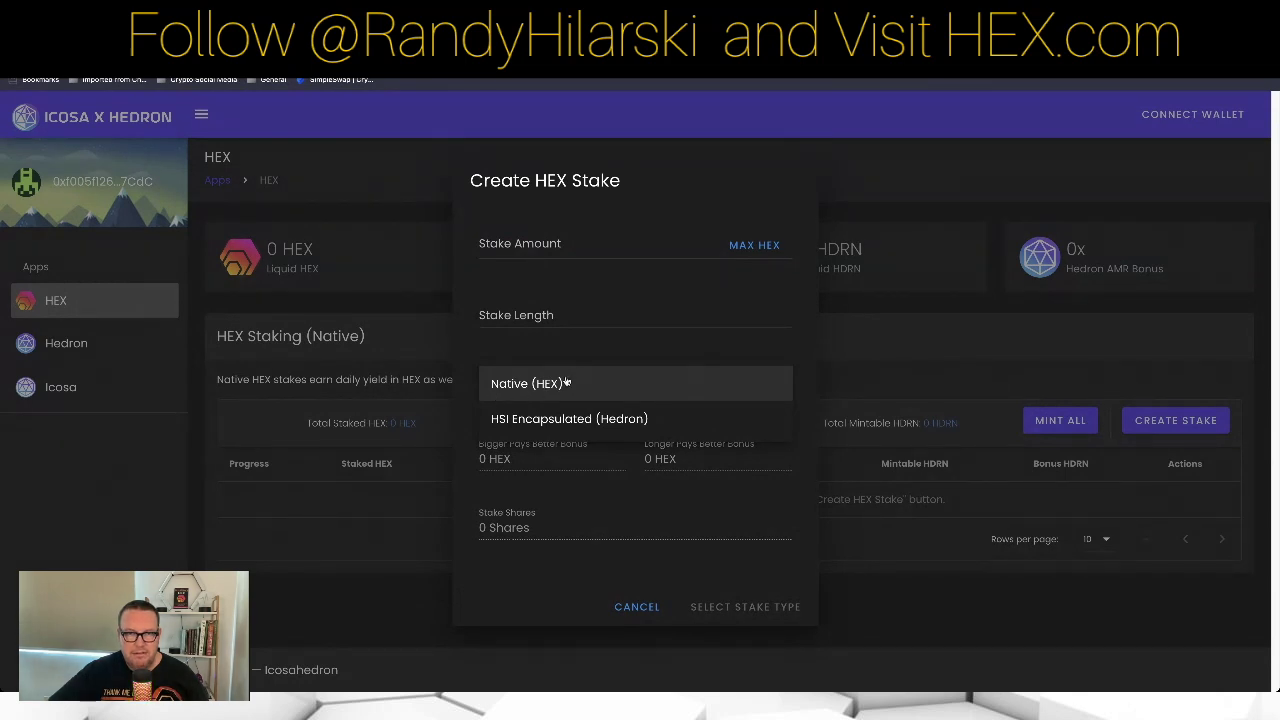
{"action": "left_click", "coordinate": [637, 345]}
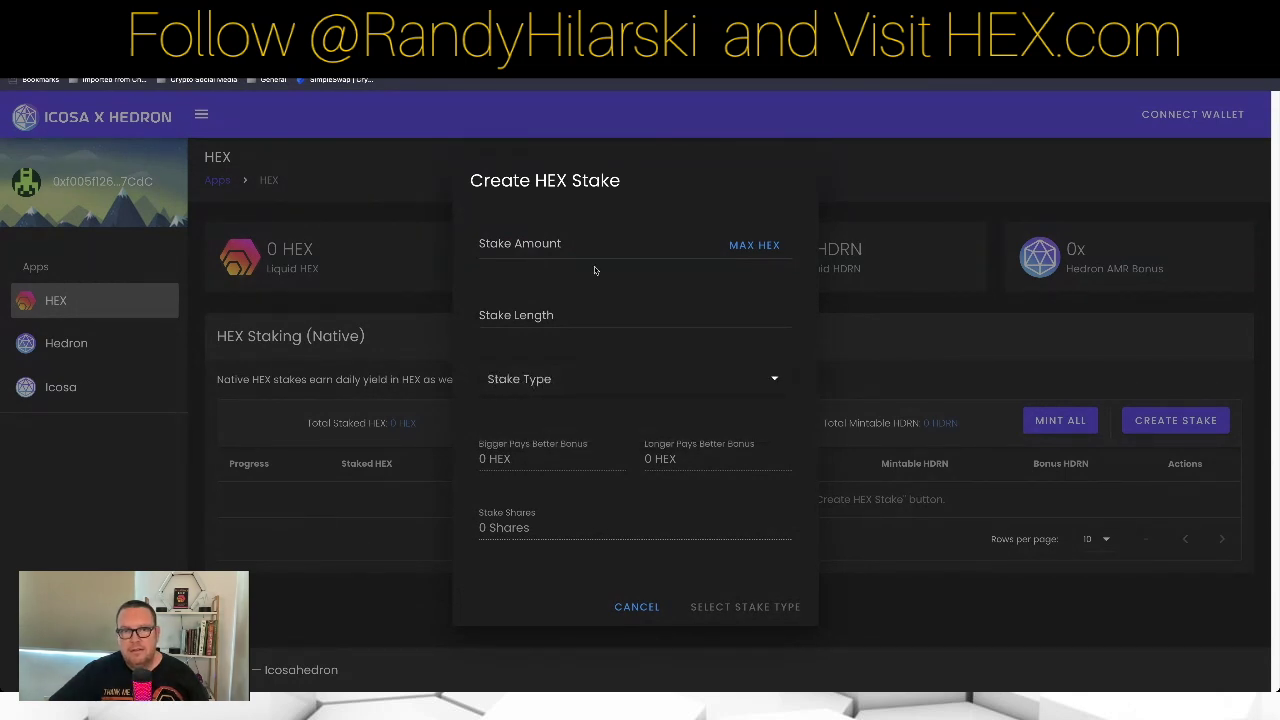
- Fill in a Native (HEX) stake with amount 24200 and length 3650, and cancel it
{"action": "left_click", "coordinate": [510, 240]}
{"action": "type", "text": "24200"}
{"action": "left_click", "coordinate": [498, 311]}
{"action": "type", "text": "3650"}
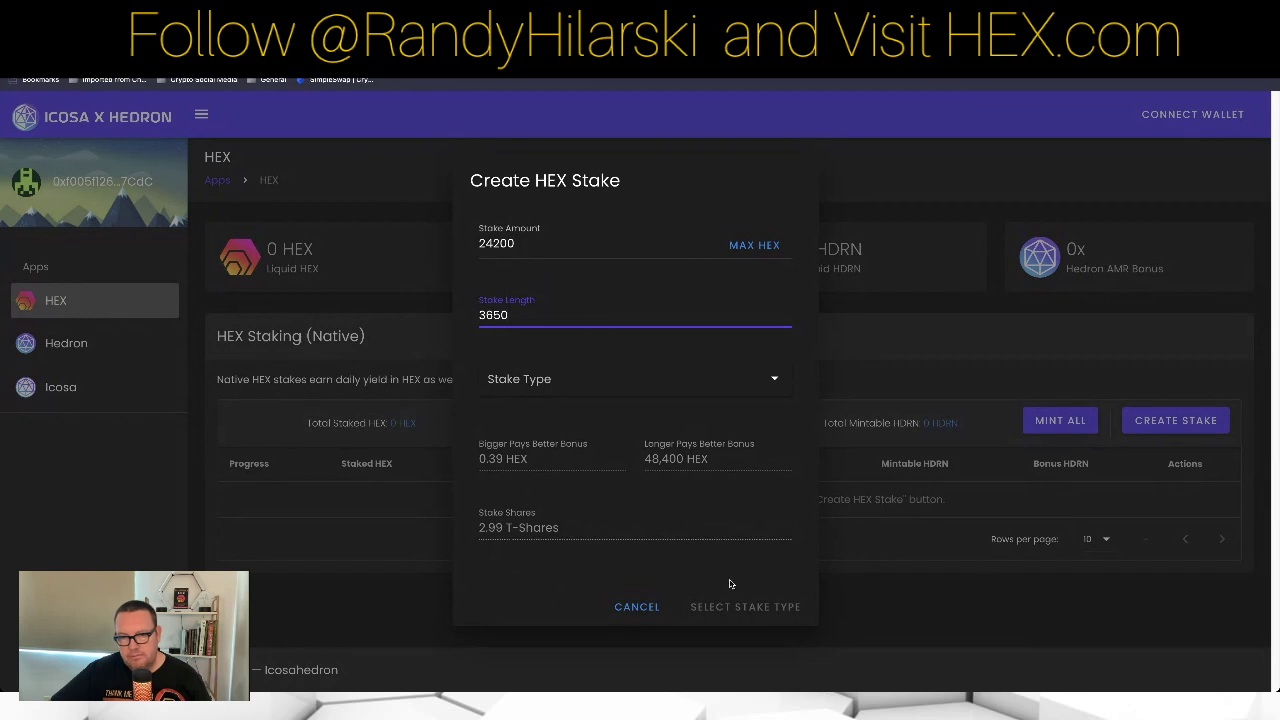
{"action": "left_click", "coordinate": [771, 380]}
{"action": "left_click", "coordinate": [600, 383]}
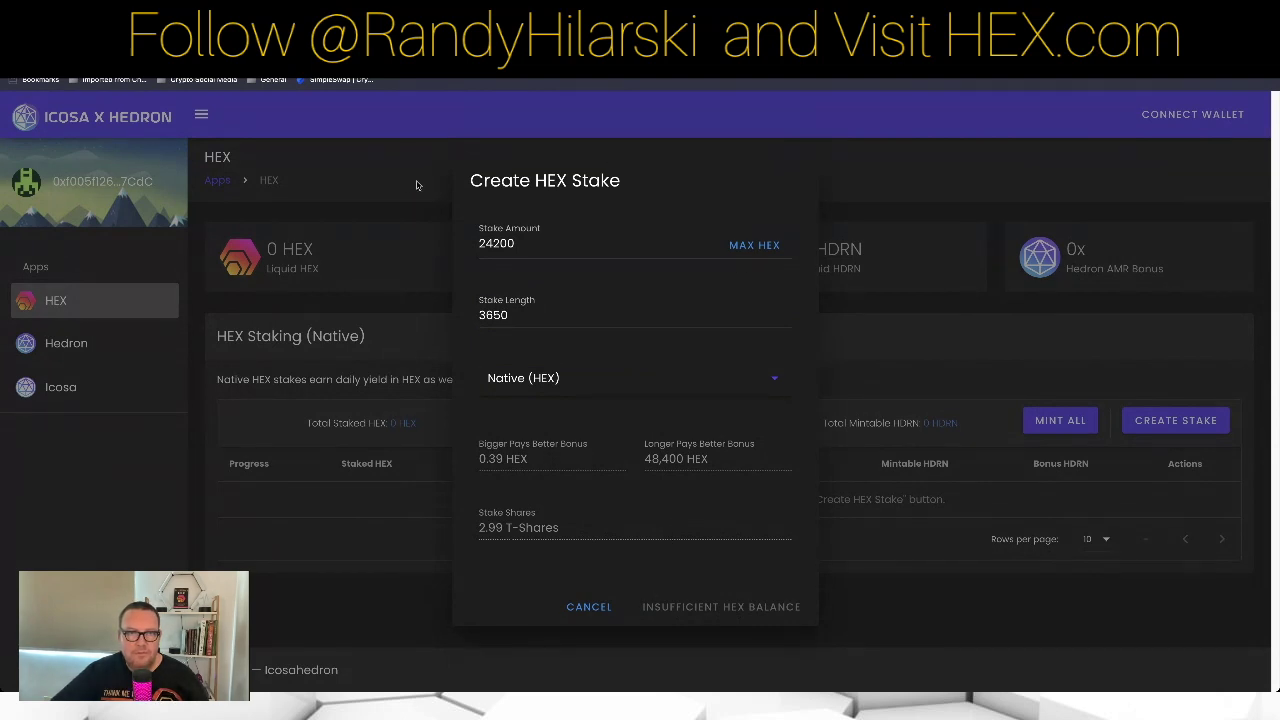
{"action": "left_click", "coordinate": [589, 607]}
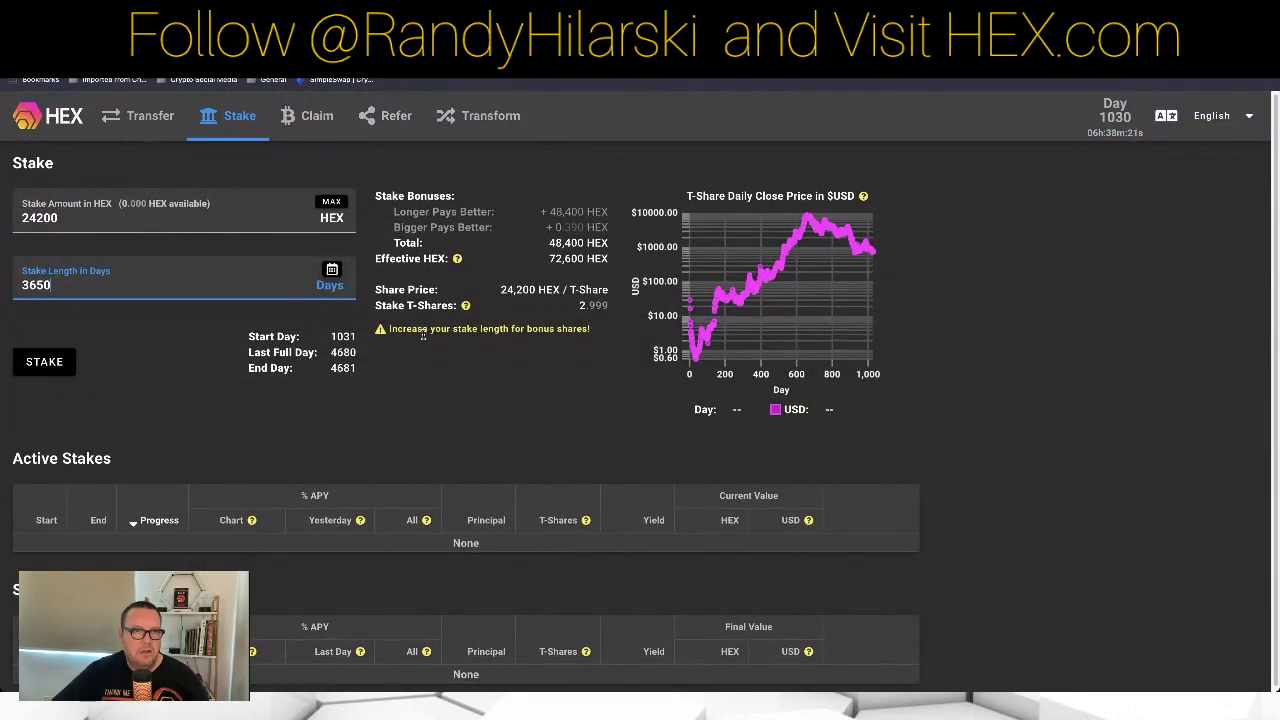
{"action": "scroll", "coordinate": [229, 222], "scroll_direction": "down", "scroll_amount": 1}
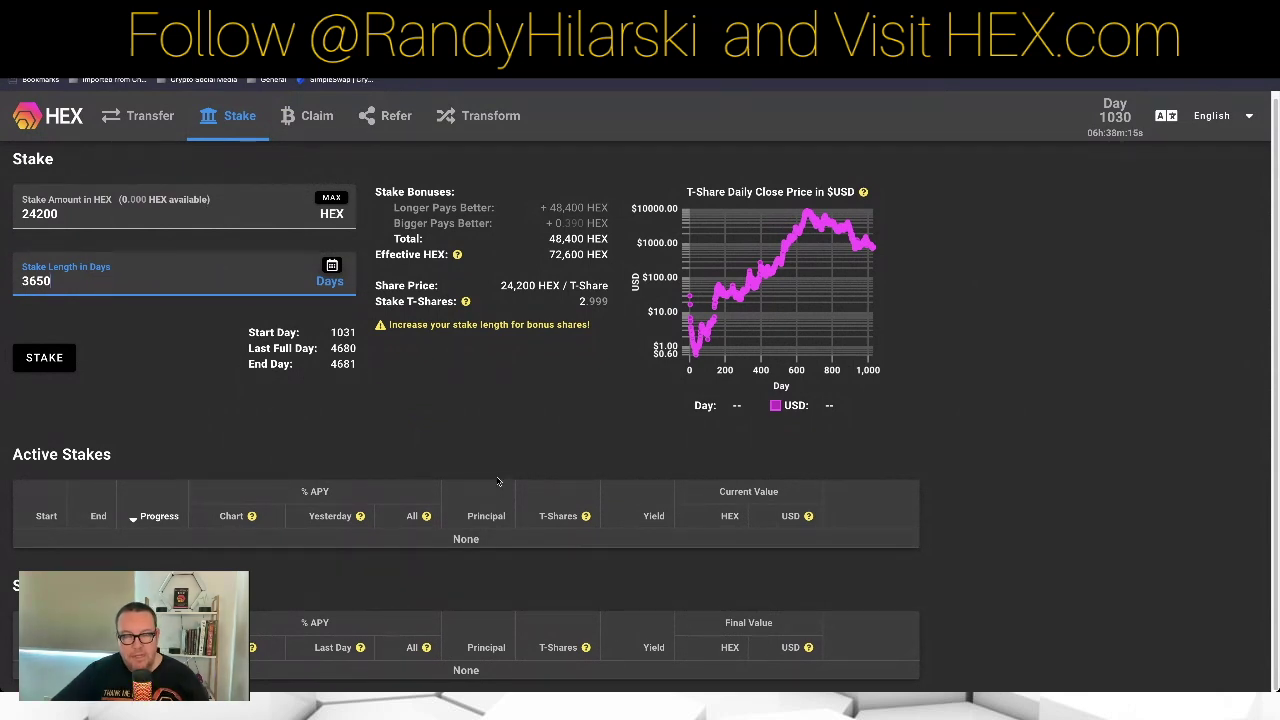
{"action": "scroll", "coordinate": [497, 481], "scroll_direction": "up", "scroll_amount": 1}
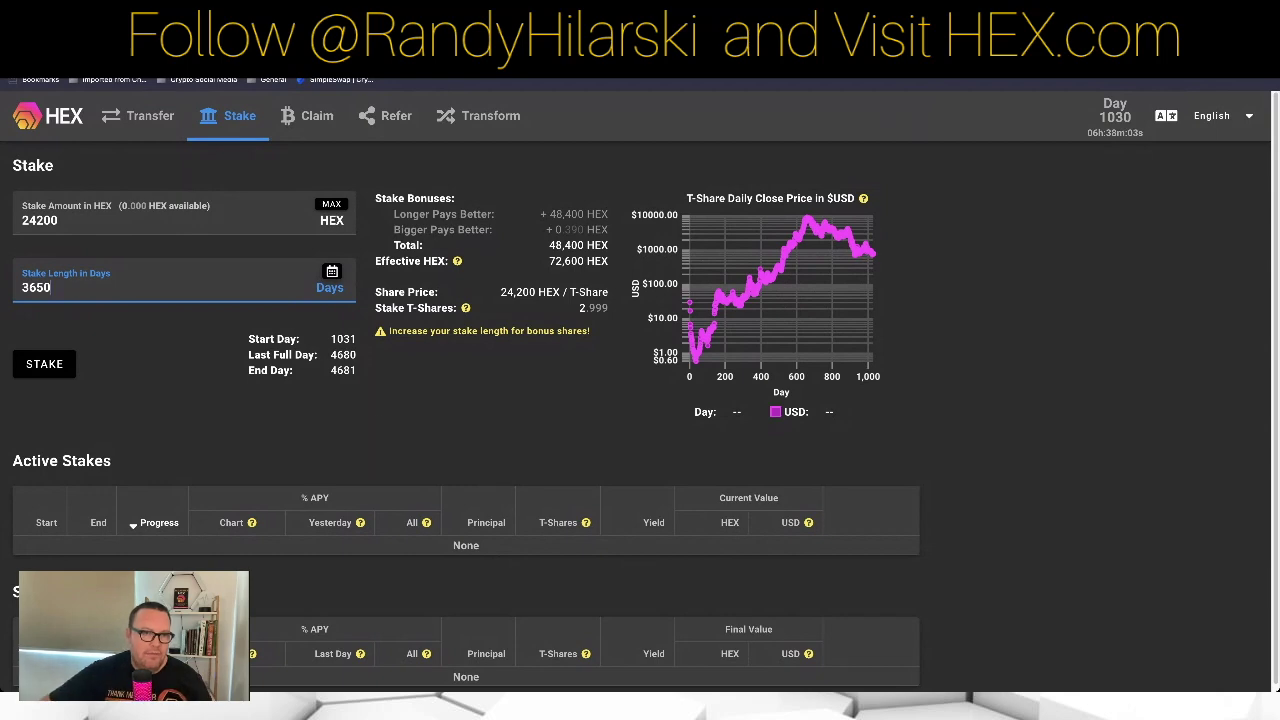
{"action": "key", "text": "Tab"}
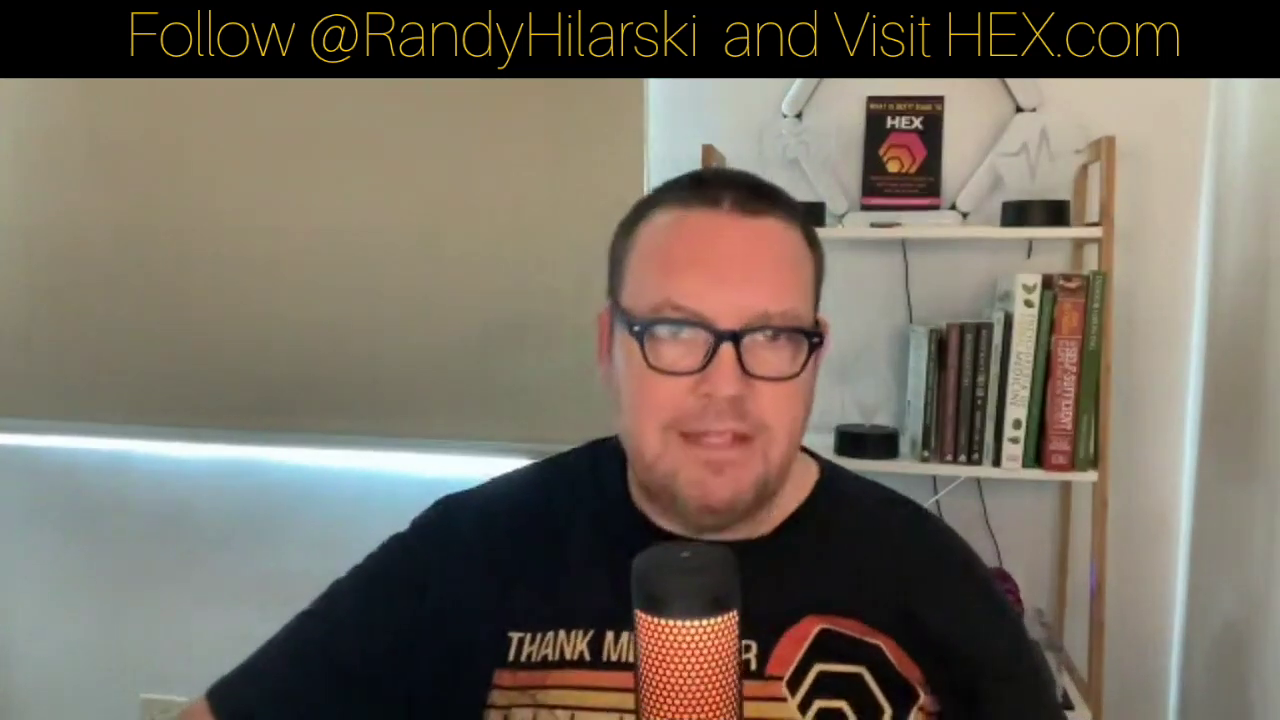
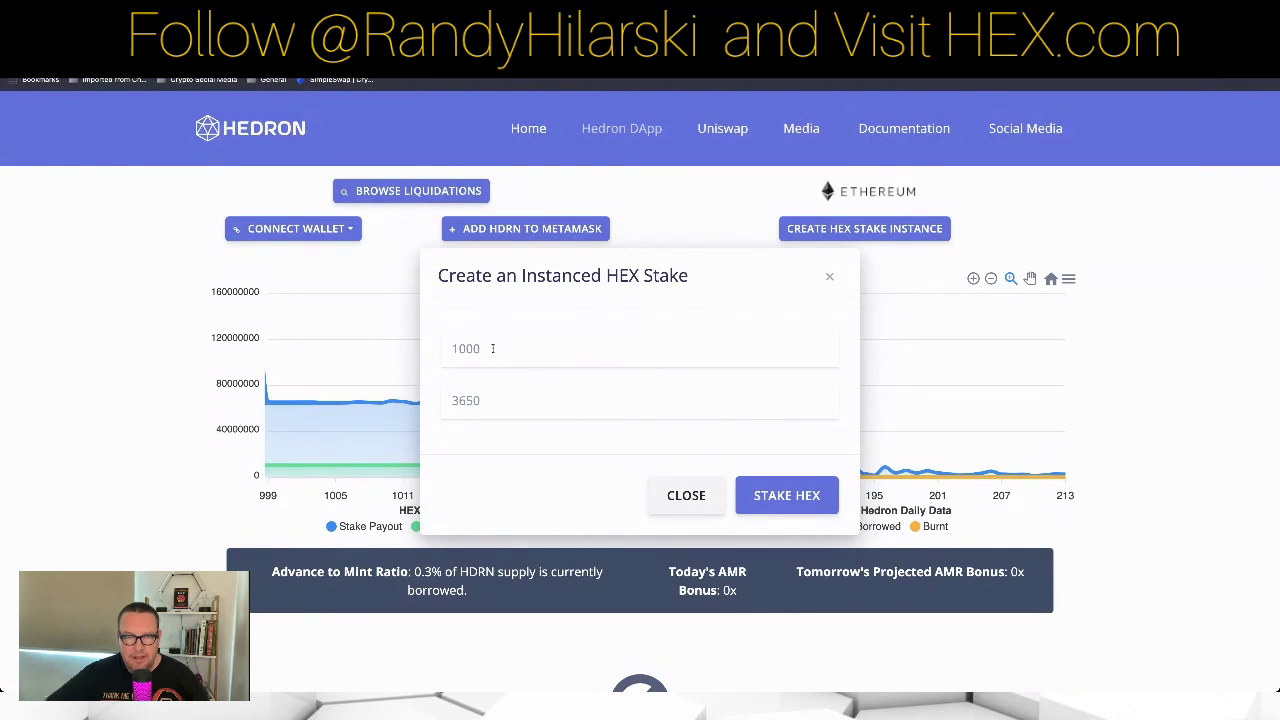
- Try to submit an instanced HEX stake of 1000 HEX for 3650 days in Hedron, and close the form
{"action": "left_click_drag", "start_coordinate": [494, 349], "coordinate": [444, 350]}
{"action": "type", "text": "1000"}
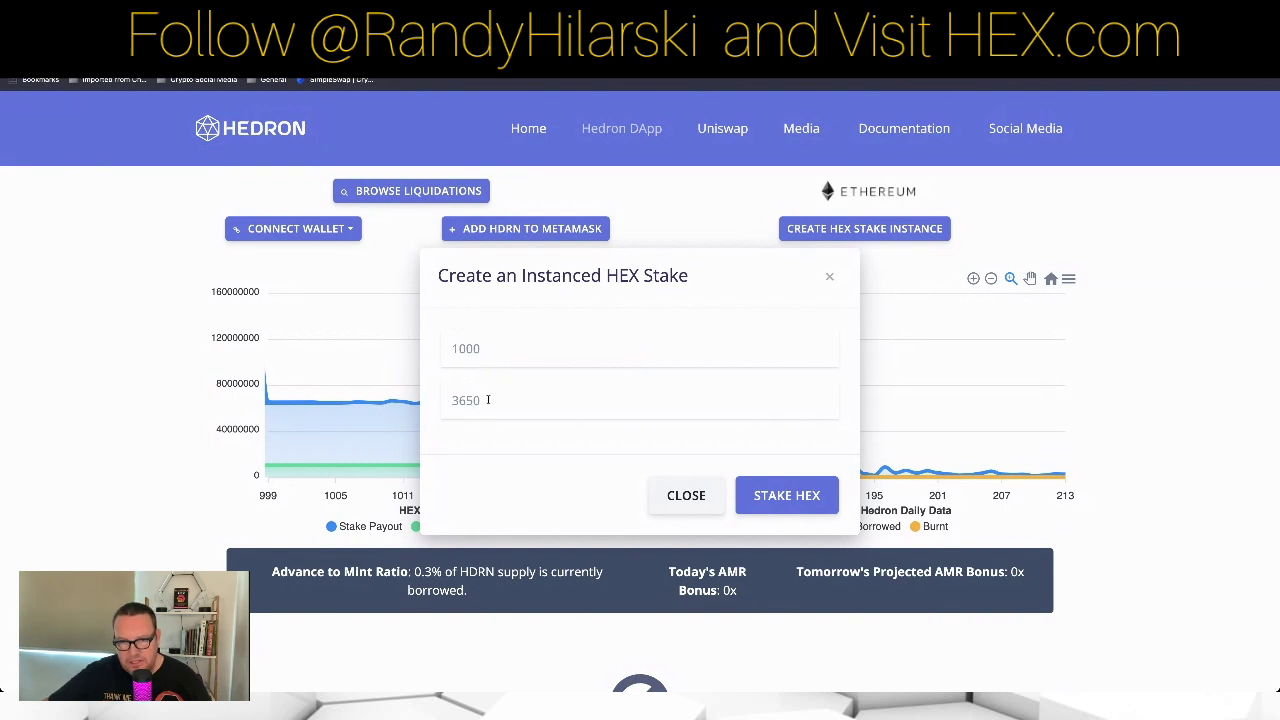
{"action": "left_click", "coordinate": [797, 502]}
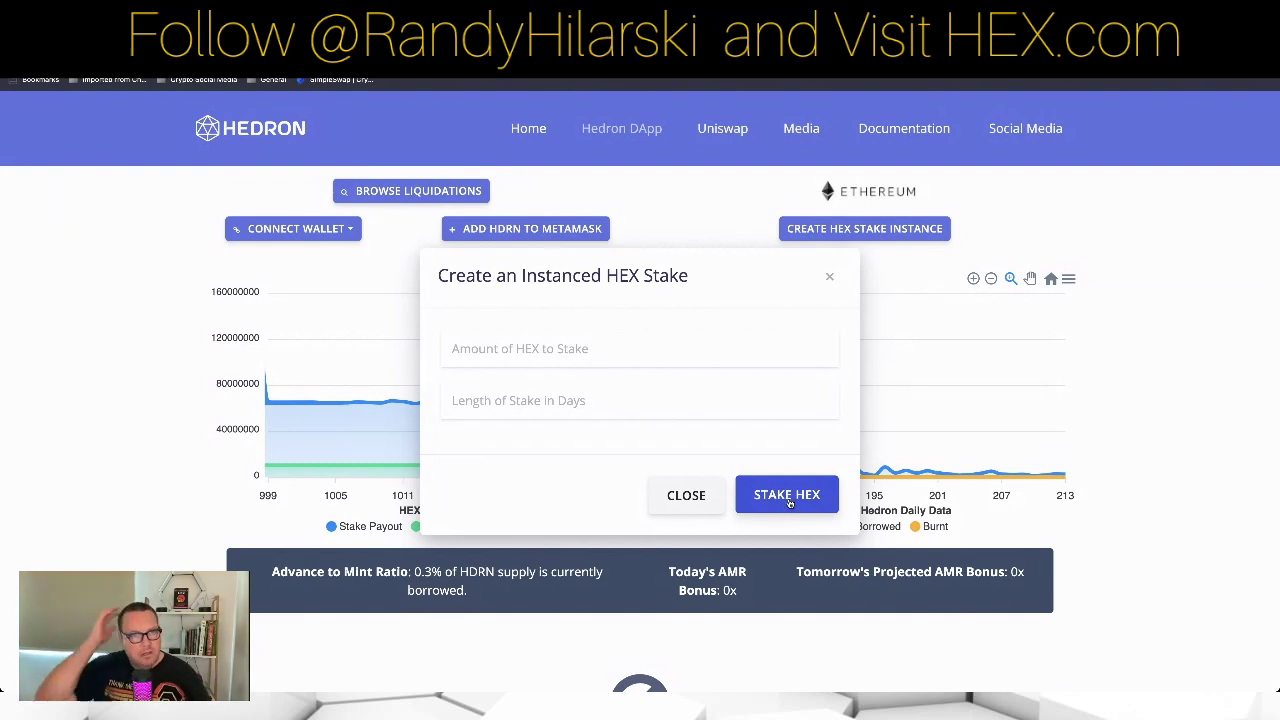
{"action": "left_click", "coordinate": [829, 277]}
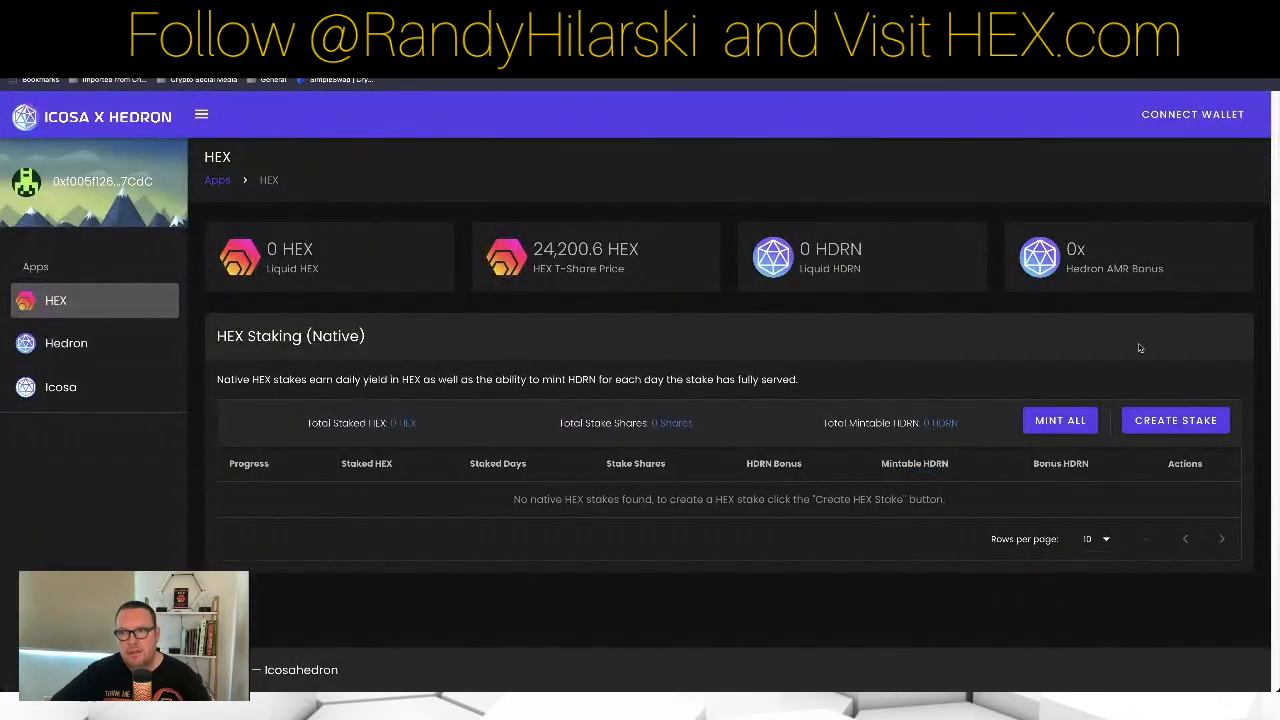
- In Icosa X Hedron, fill in a new HEX stake with amount 1000, length 5555 and type HSI Encapsulated (Hedron)
{"action": "left_click", "coordinate": [1167, 422]}
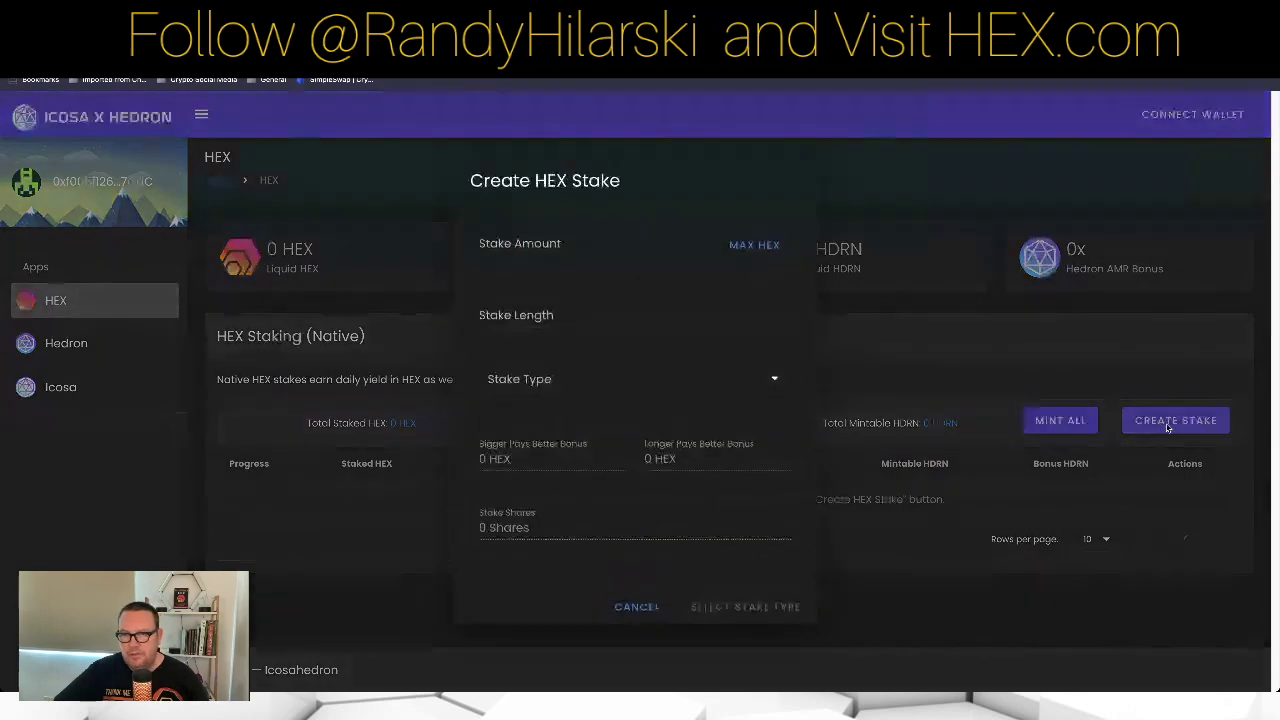
{"action": "left_click", "coordinate": [594, 250]}
{"action": "type", "text": "1000"}
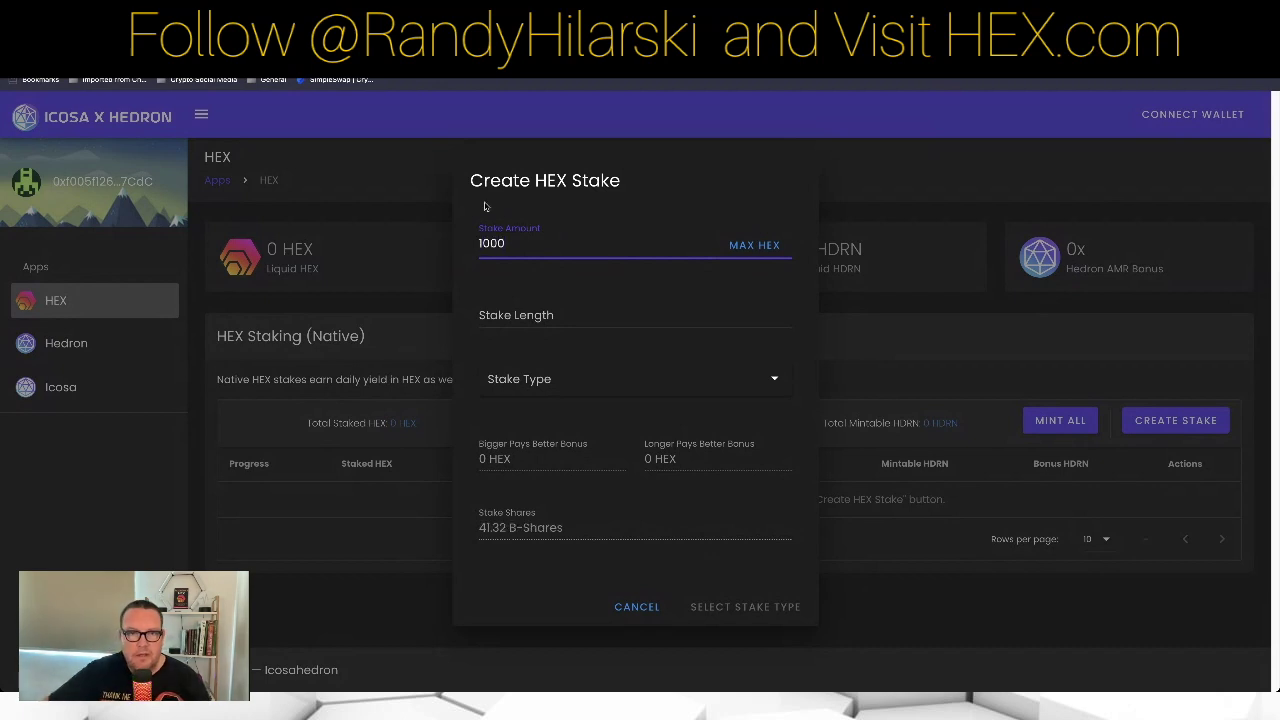
{"action": "left_click", "coordinate": [497, 311]}
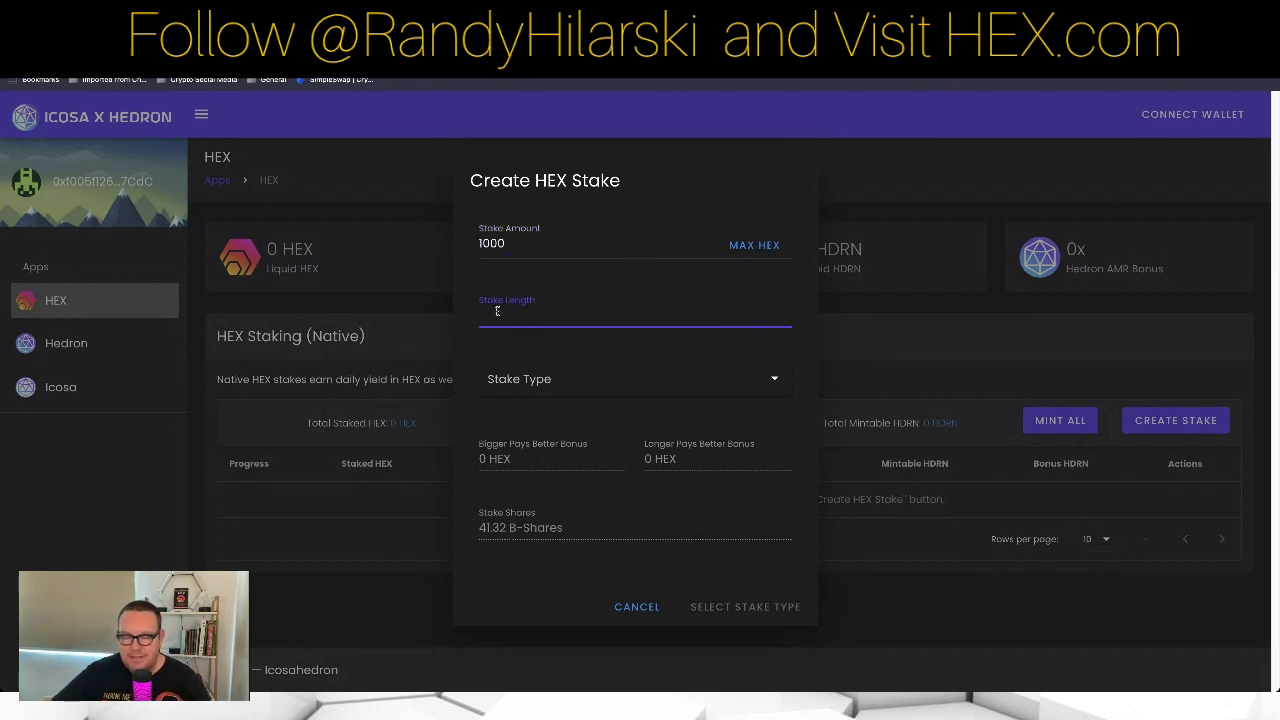
{"action": "type", "text": "5555"}
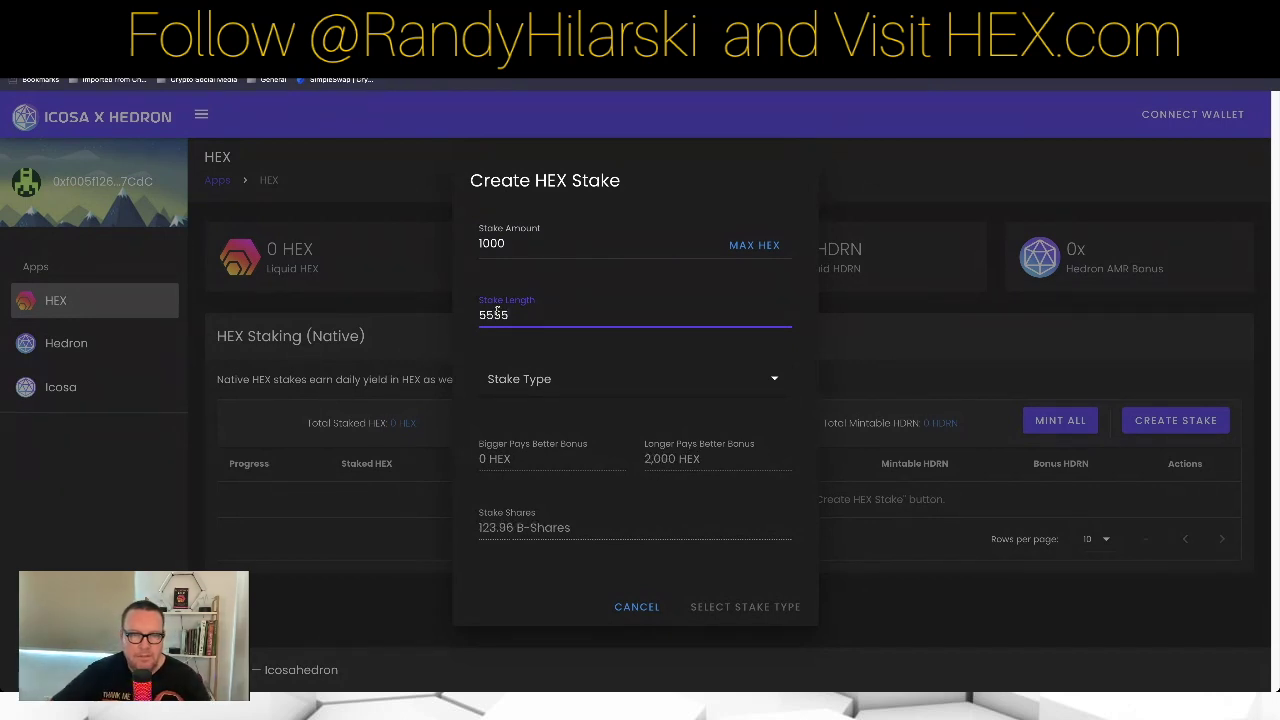
{"action": "left_click", "coordinate": [768, 385]}
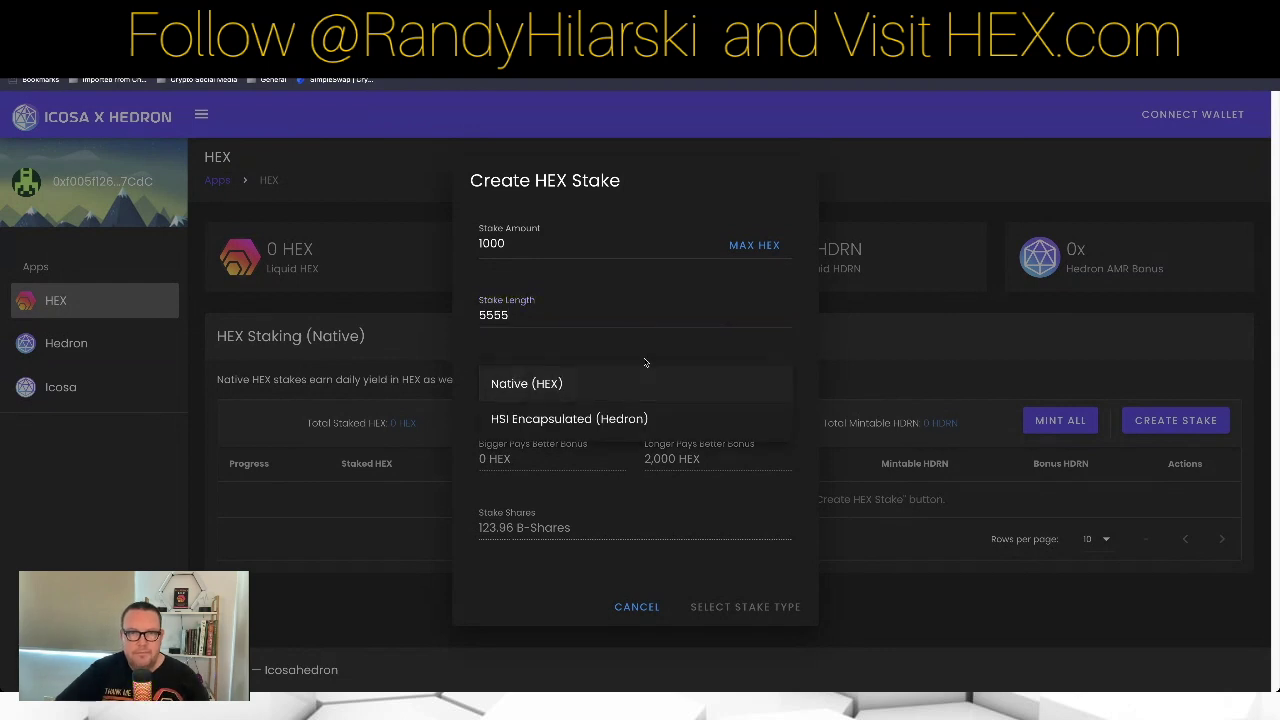
{"action": "left_click", "coordinate": [575, 427]}
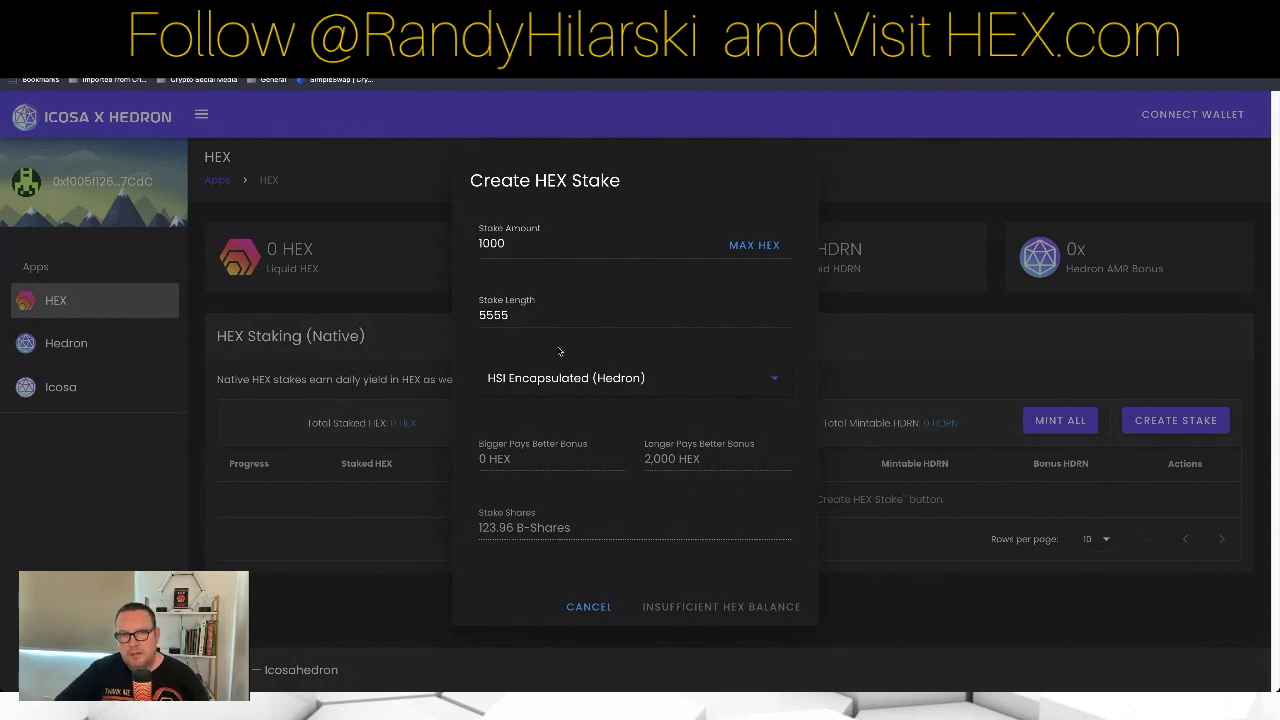
- Change the HSI encapsulated stake's amount to 24200 and cancel the stake
{"action": "double_click", "coordinate": [510, 253]}
{"action": "type", "text": "24200"}
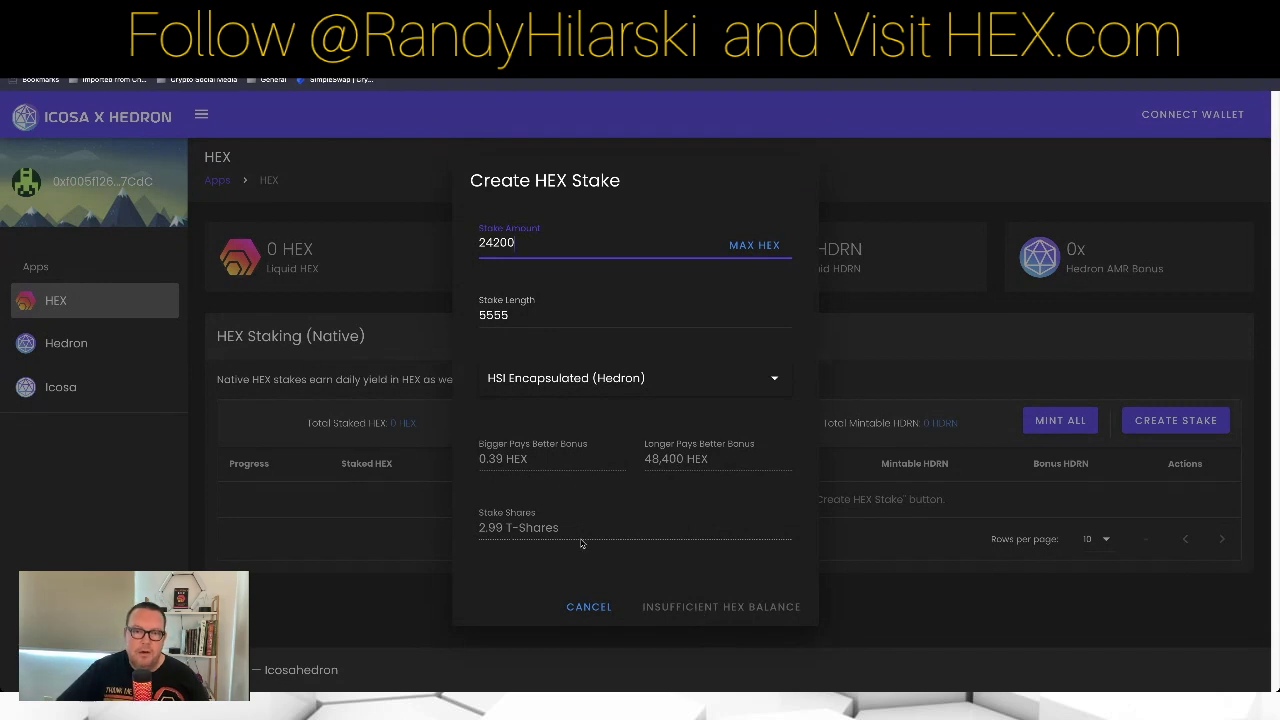
{"action": "left_click", "coordinate": [589, 607]}
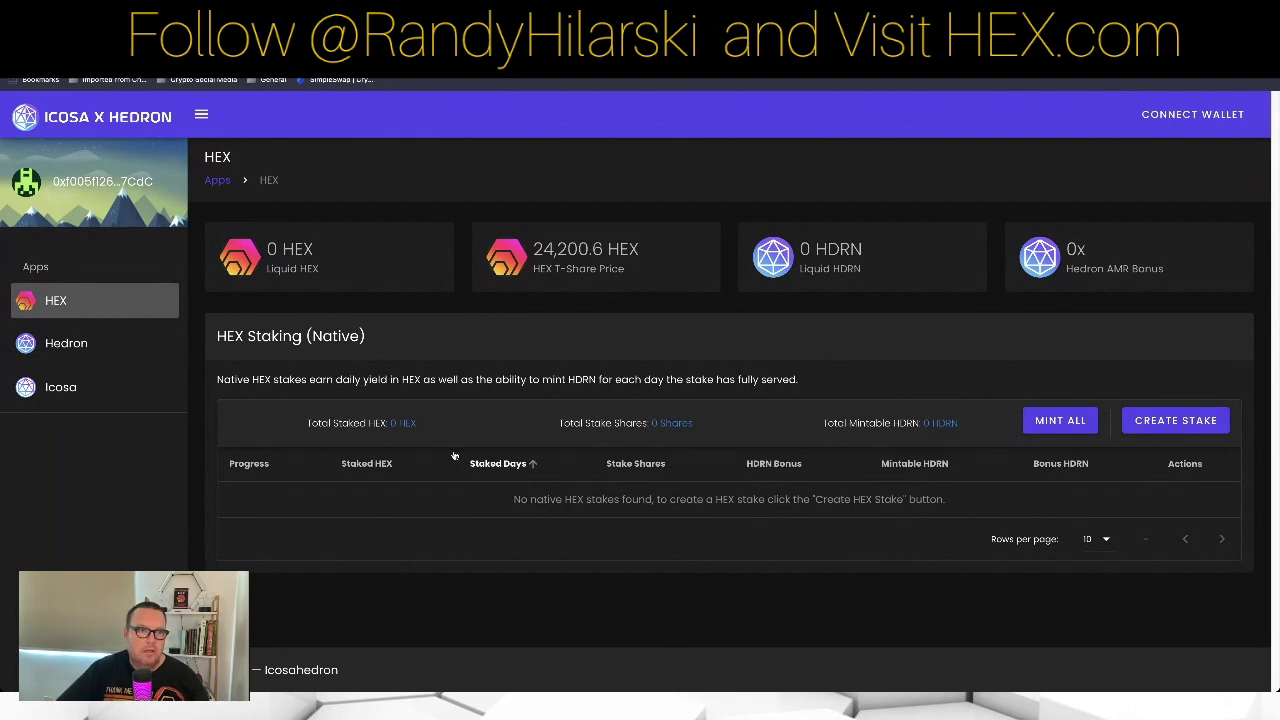
- Open the Hedron app and examine its HSI encapsulated staking and Tokenized HSI NFTs sections
{"action": "left_click", "coordinate": [84, 343]}
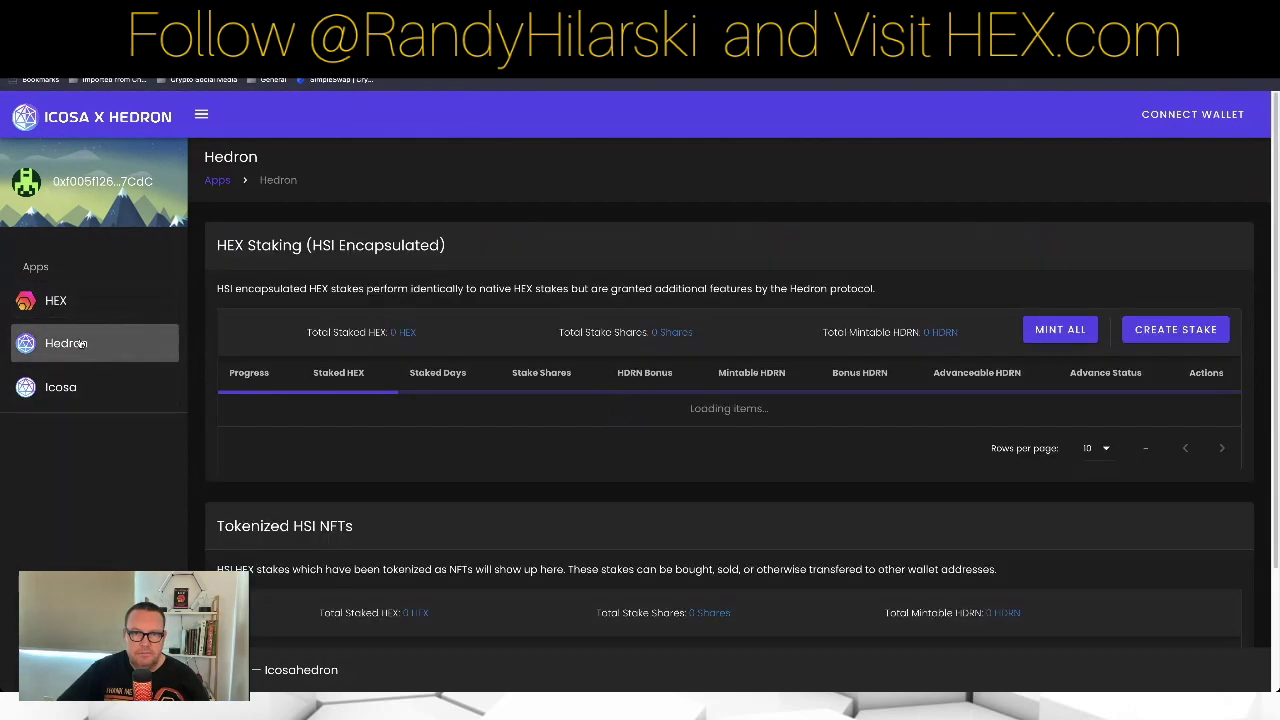
{"action": "scroll", "coordinate": [628, 460], "scroll_direction": "down", "scroll_amount": 1}
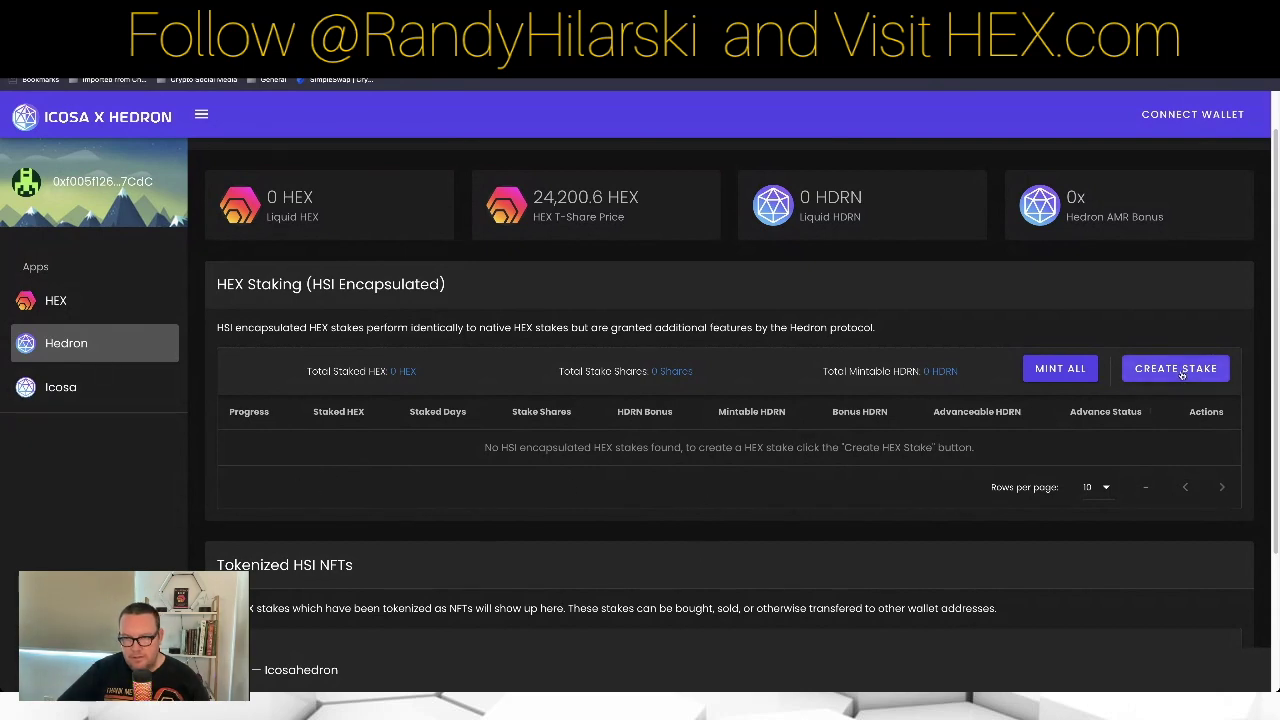
{"action": "scroll", "coordinate": [459, 378], "scroll_direction": "down", "scroll_amount": 2}
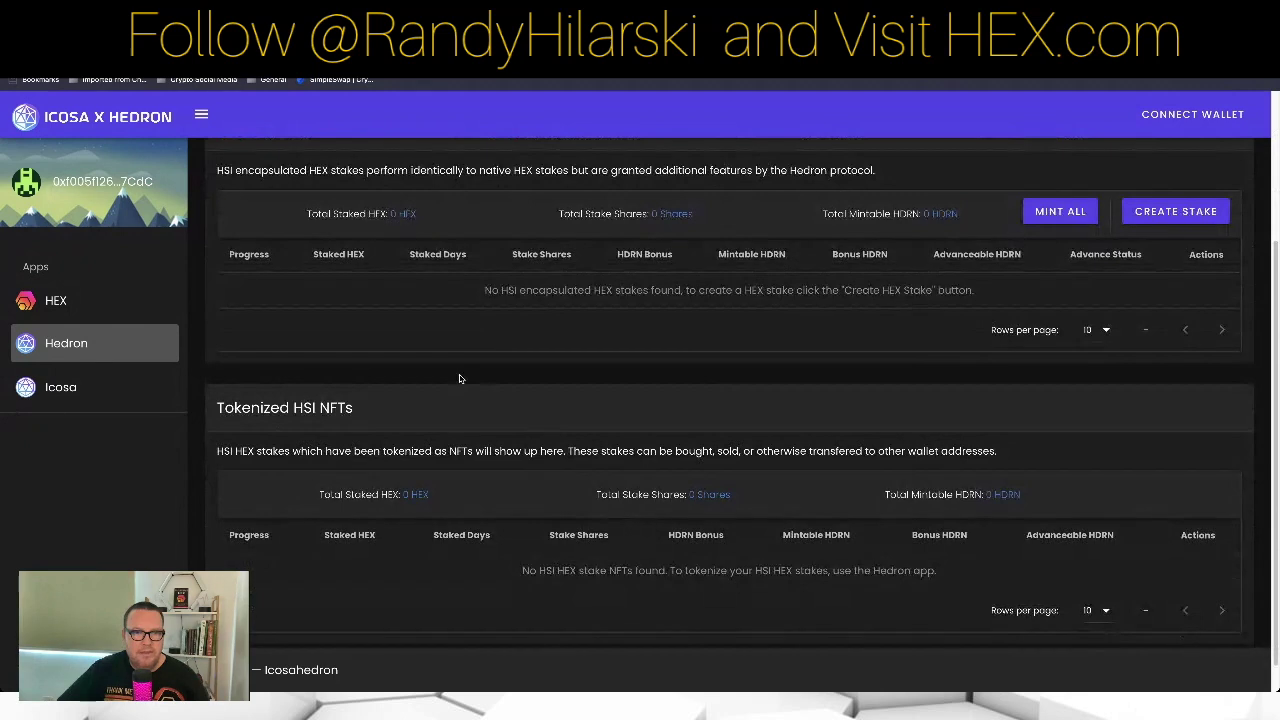